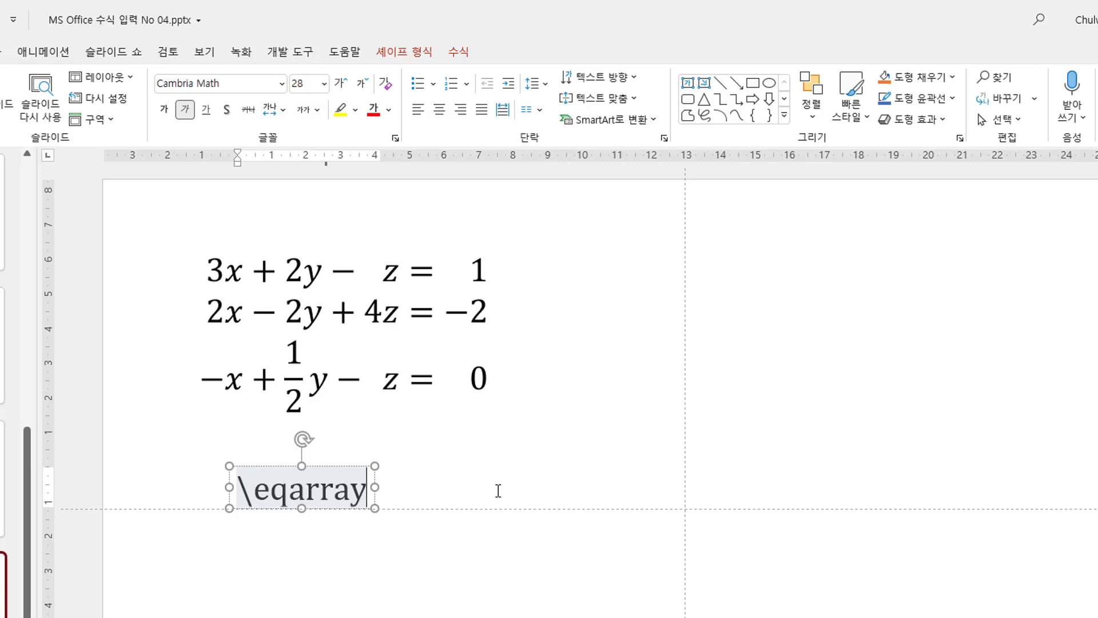
# Step: Open the equation array's parenthesis and enter its first row, 3x+2y-z=1, ending it with the @ row separator
pyautogui.write('(')
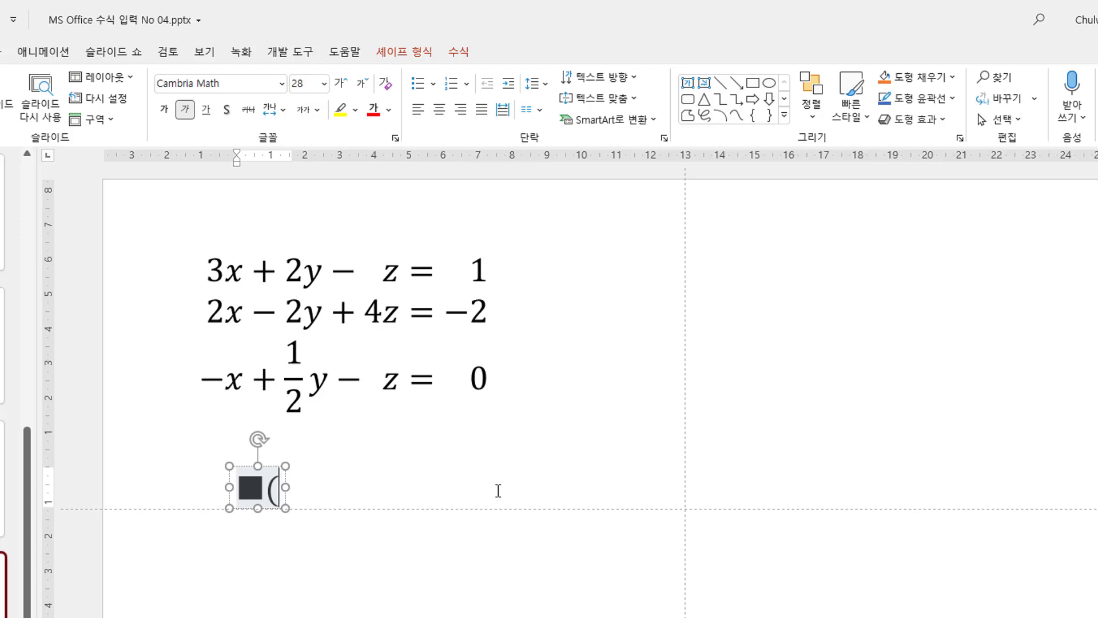
pyautogui.write('3x')
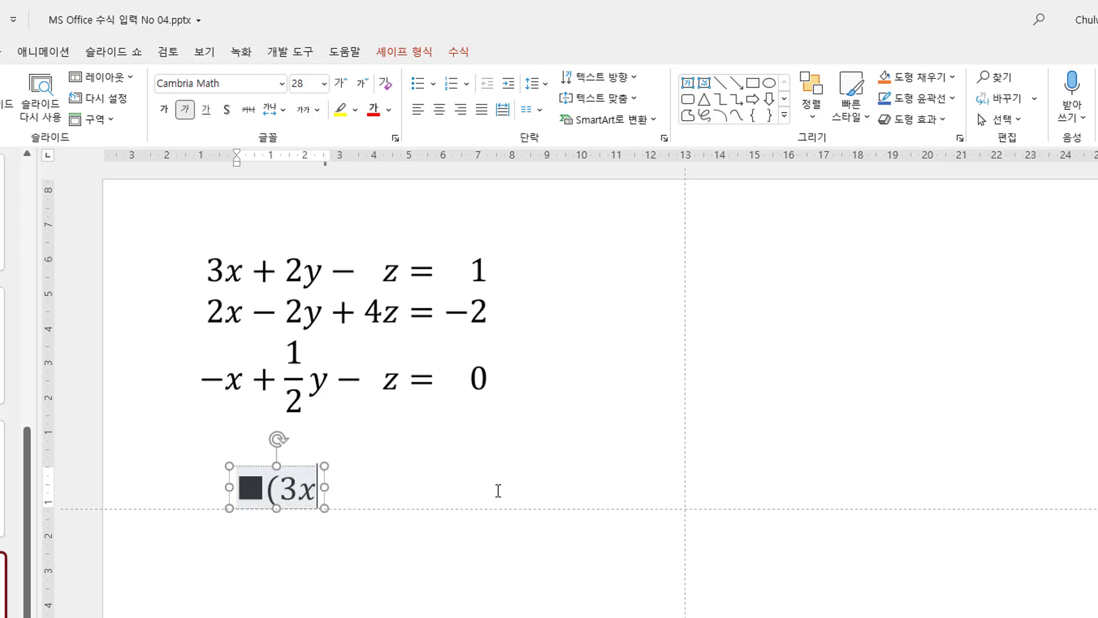
pyautogui.write('+2y')
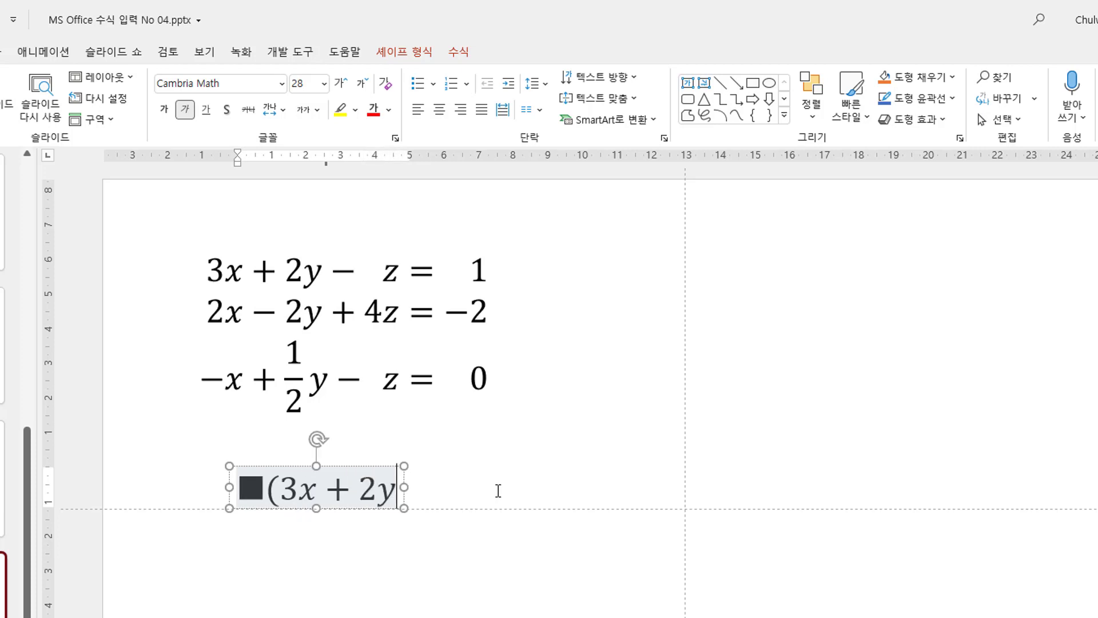
pyautogui.write('-z=1')
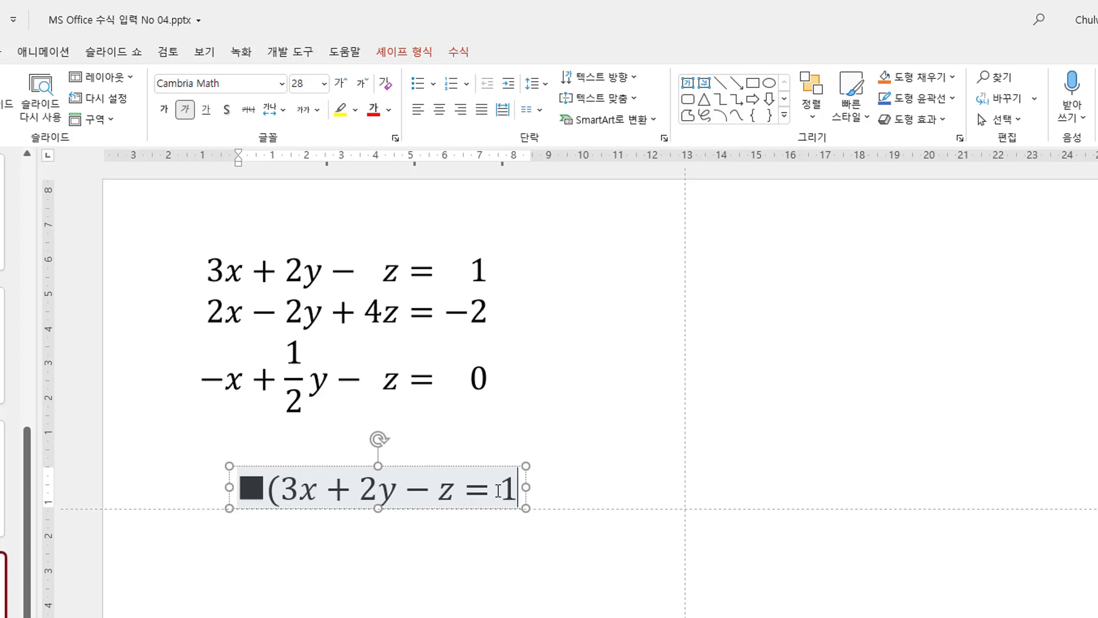
pyautogui.write('@')
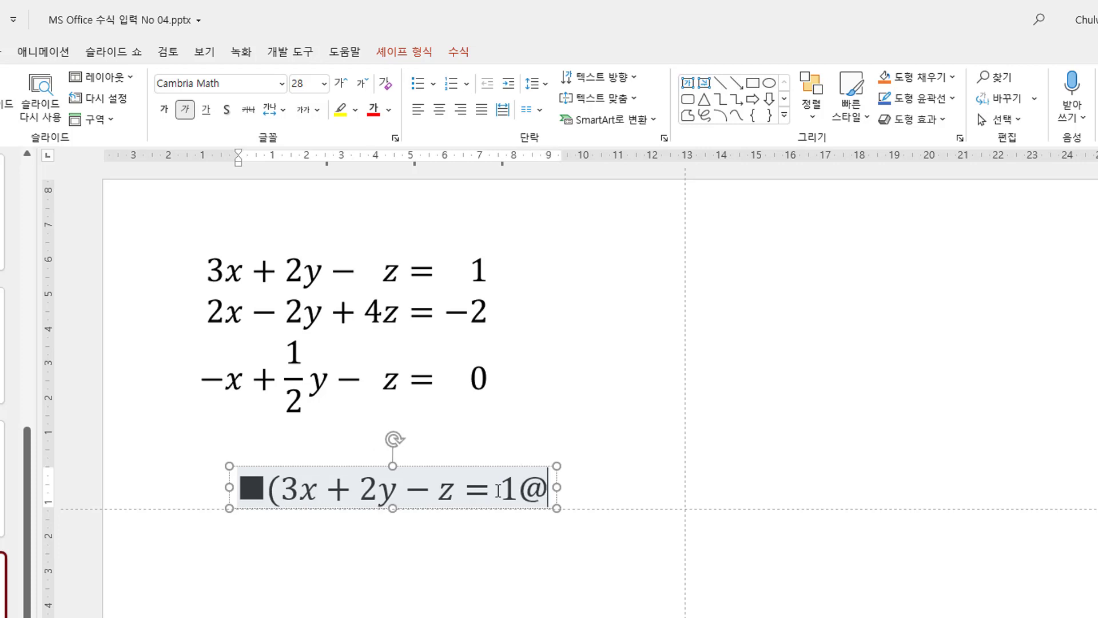
# Step: Enter the second array row, 2x-2y+4z=-2, followed by another @ row separator
pyautogui.write('2x-')
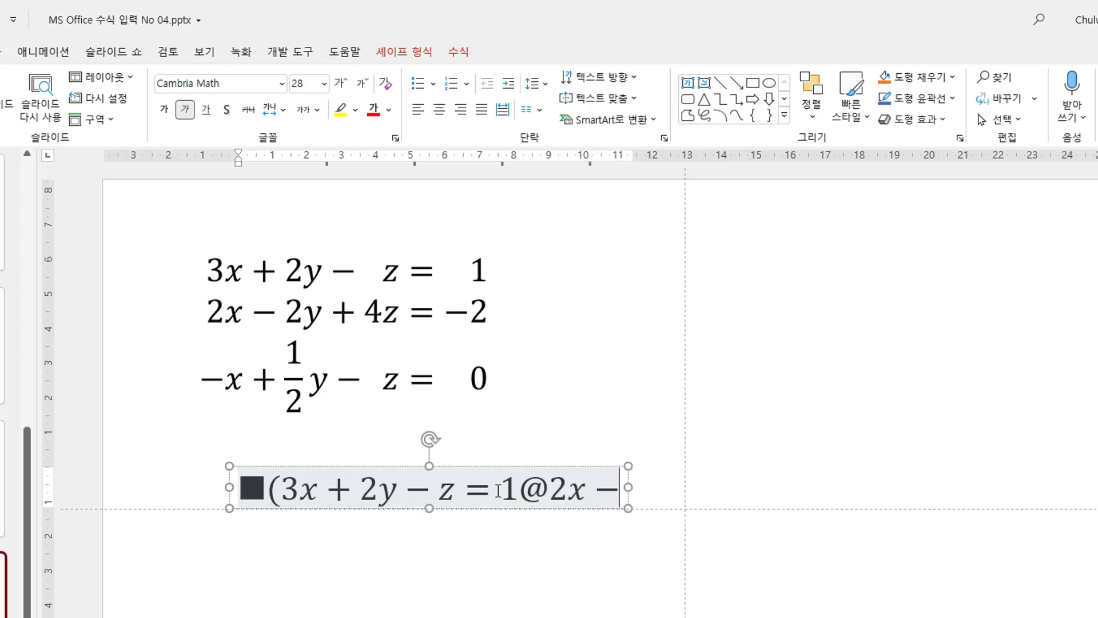
pyautogui.write('2y')
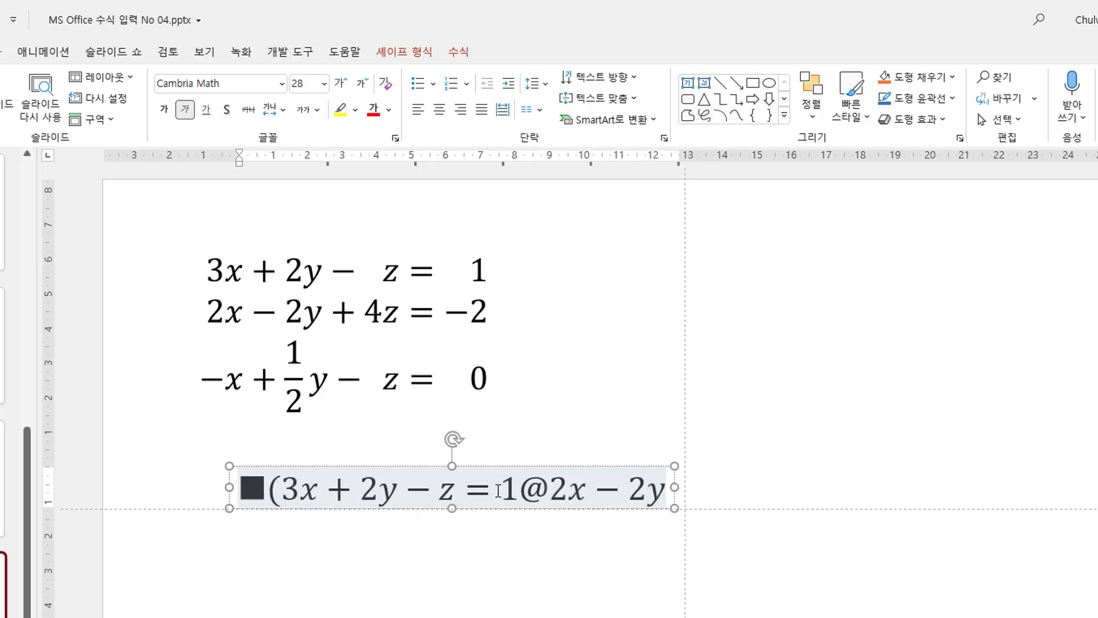
pyautogui.write('+4z')
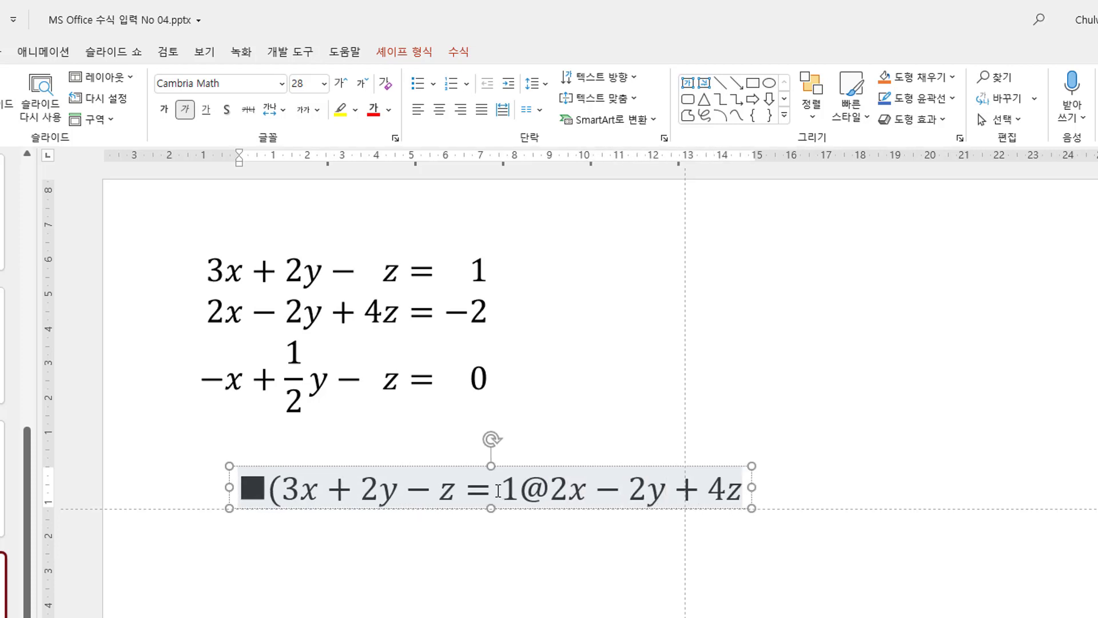
pyautogui.write('=-2')
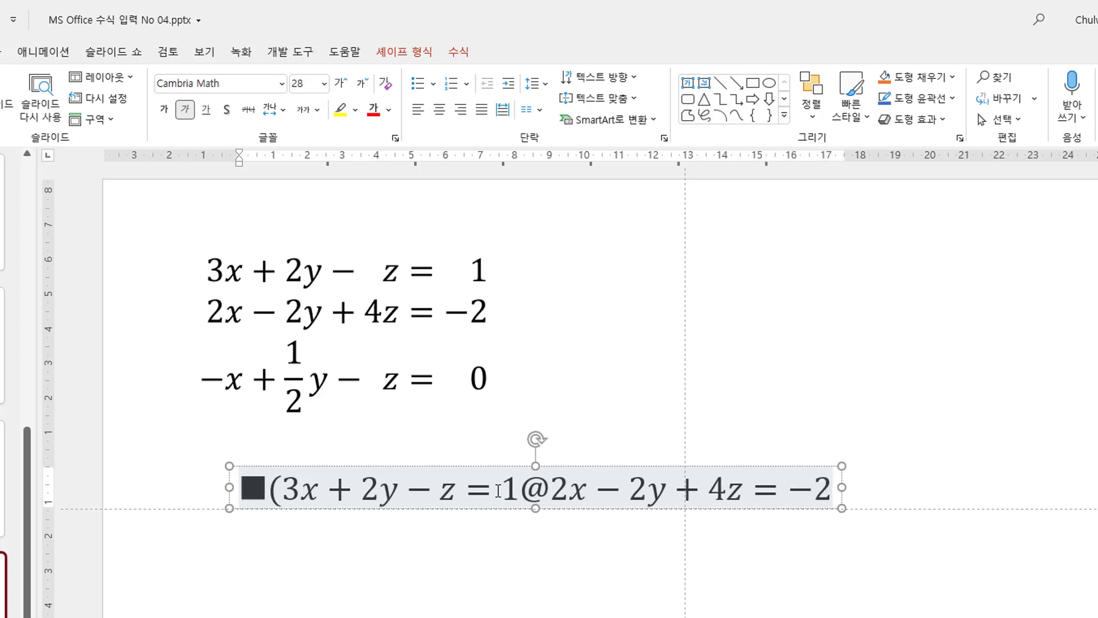
pyautogui.write('@')
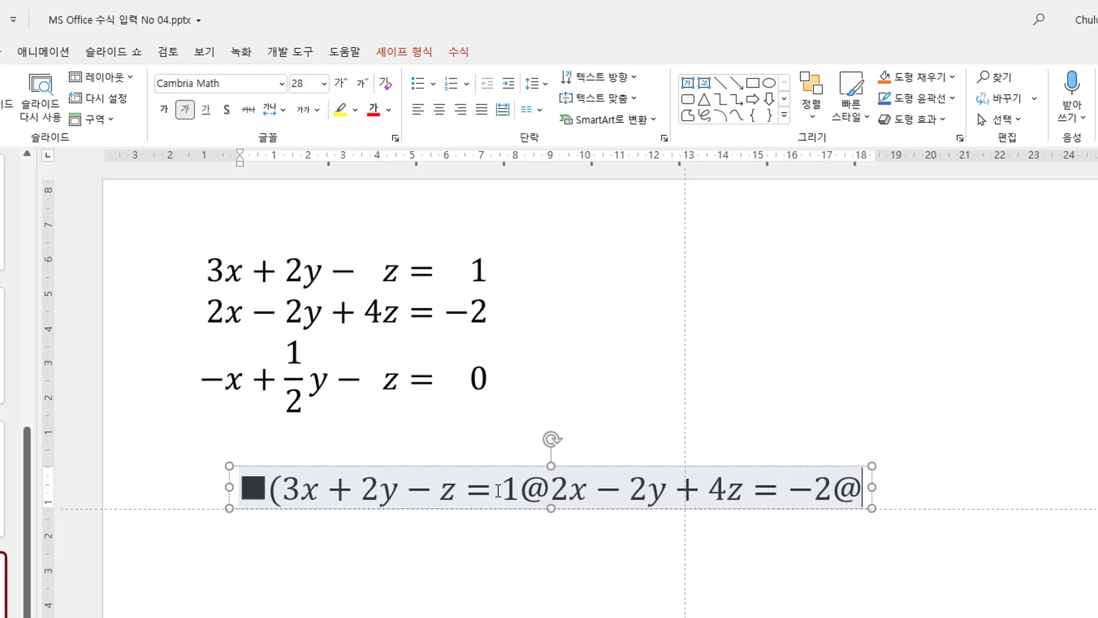
# Step: Enter the third row, -x+1/2y-z=0, with 1/2 as a stacked fraction, and close and build the equation array
pyautogui.write('-x')
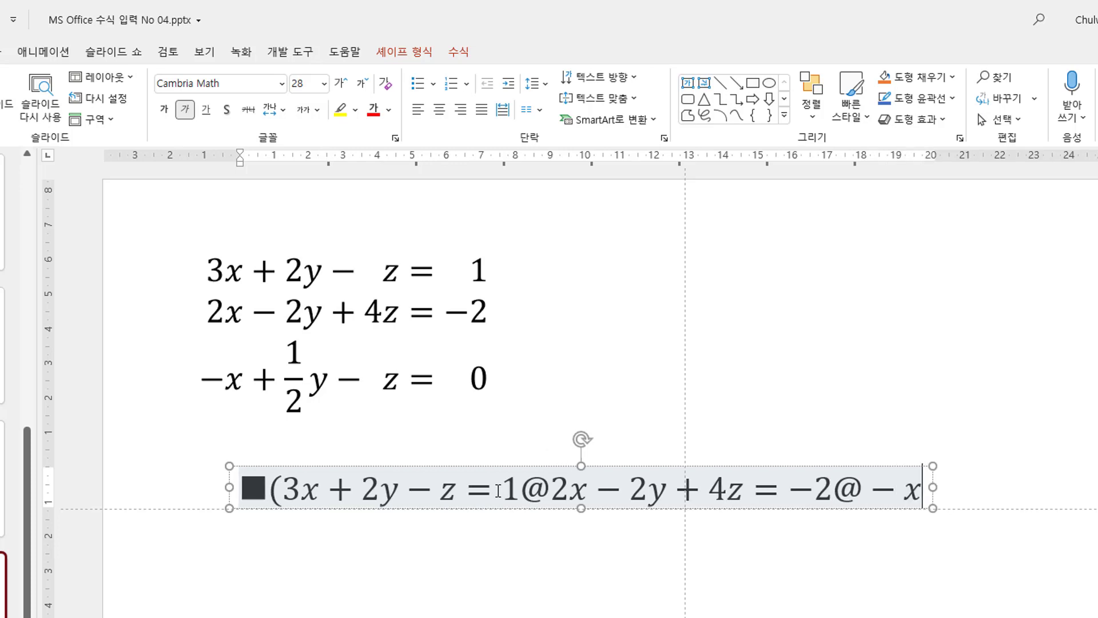
pyautogui.write('+')
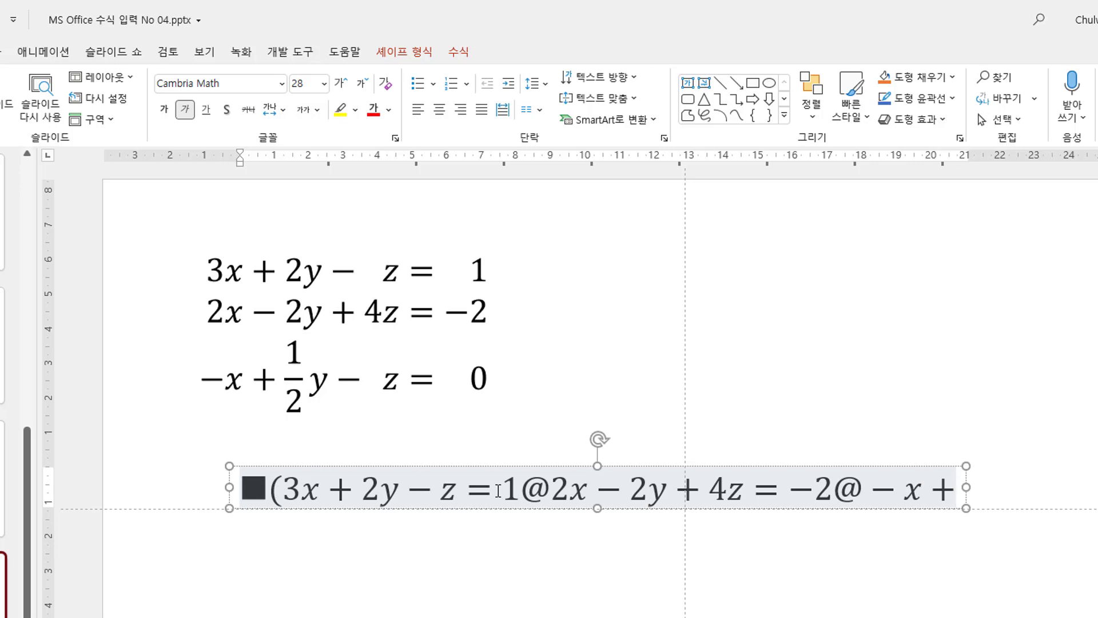
pyautogui.write('1')
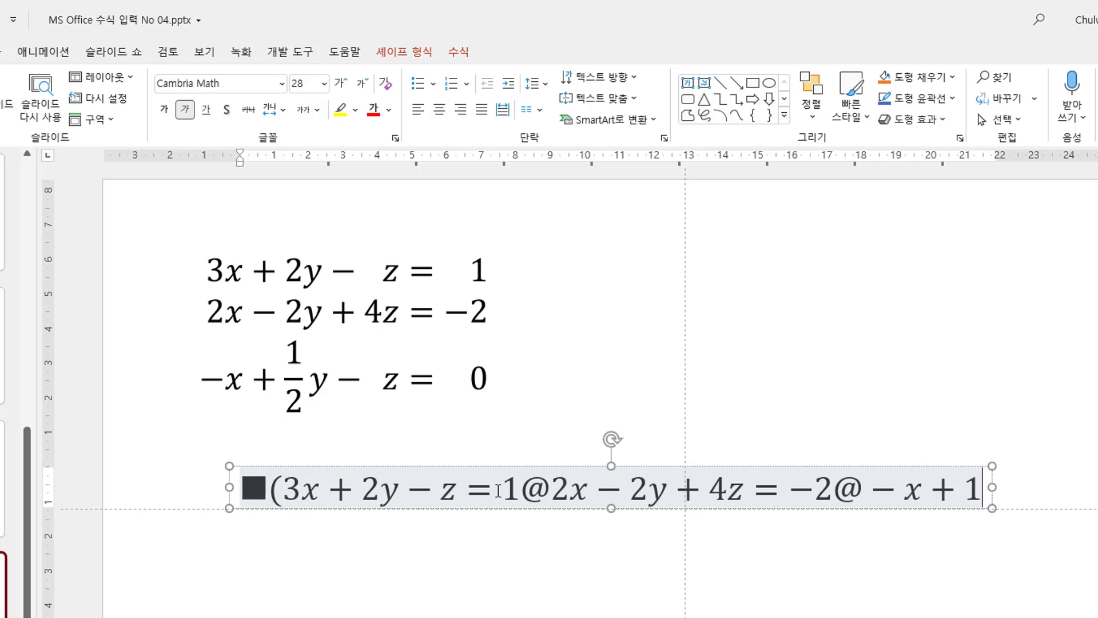
pyautogui.write('/2')
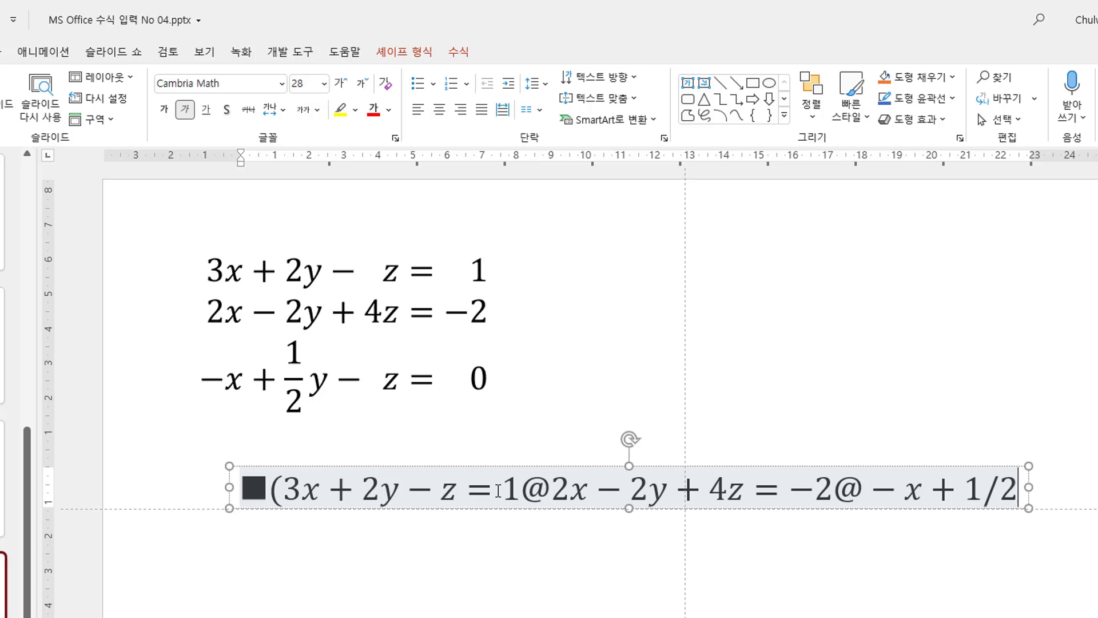
pyautogui.press('space')
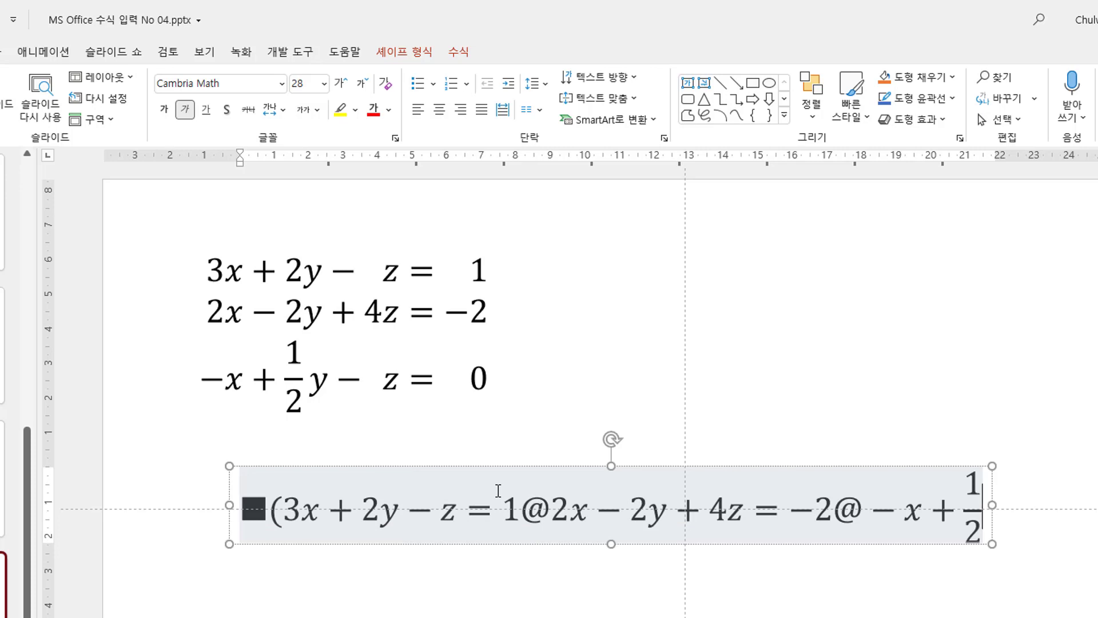
pyautogui.write('y')
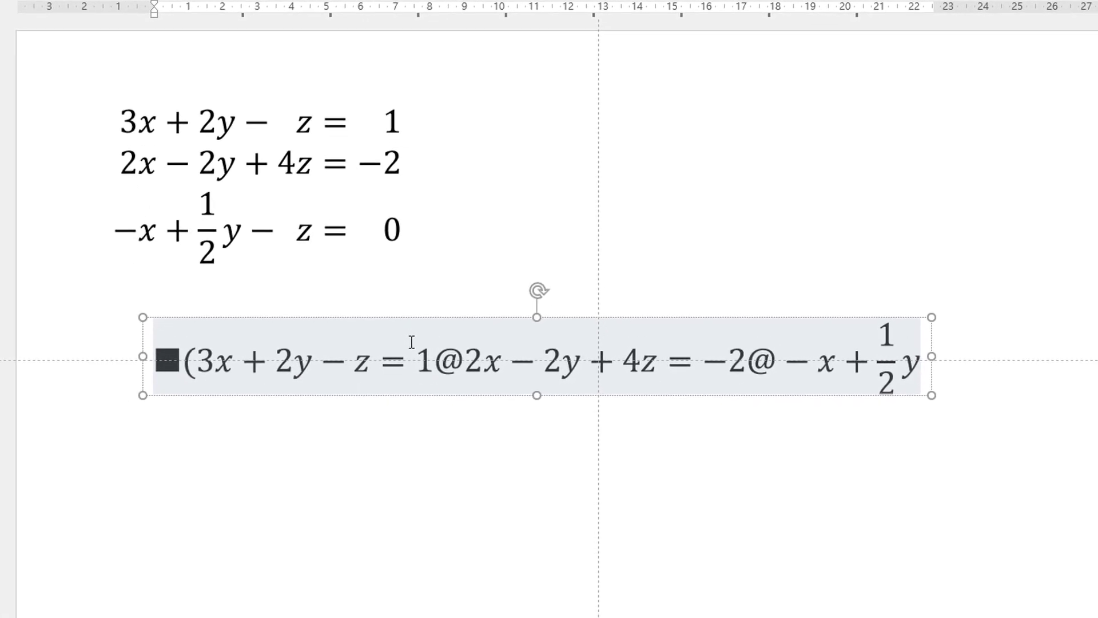
pyautogui.write('-z=0')
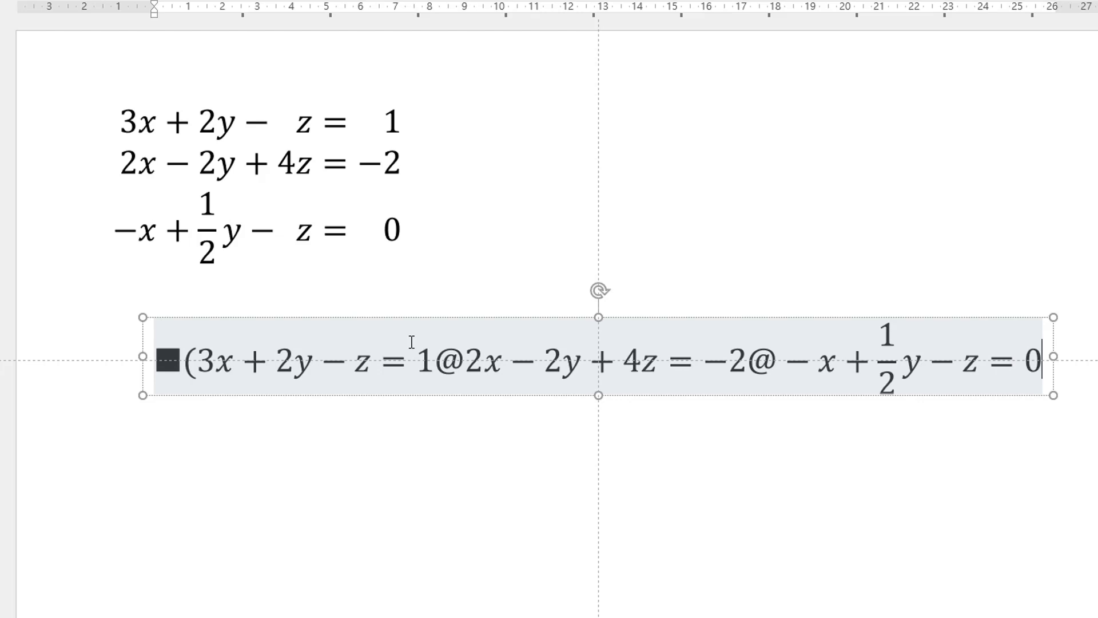
pyautogui.write(')')
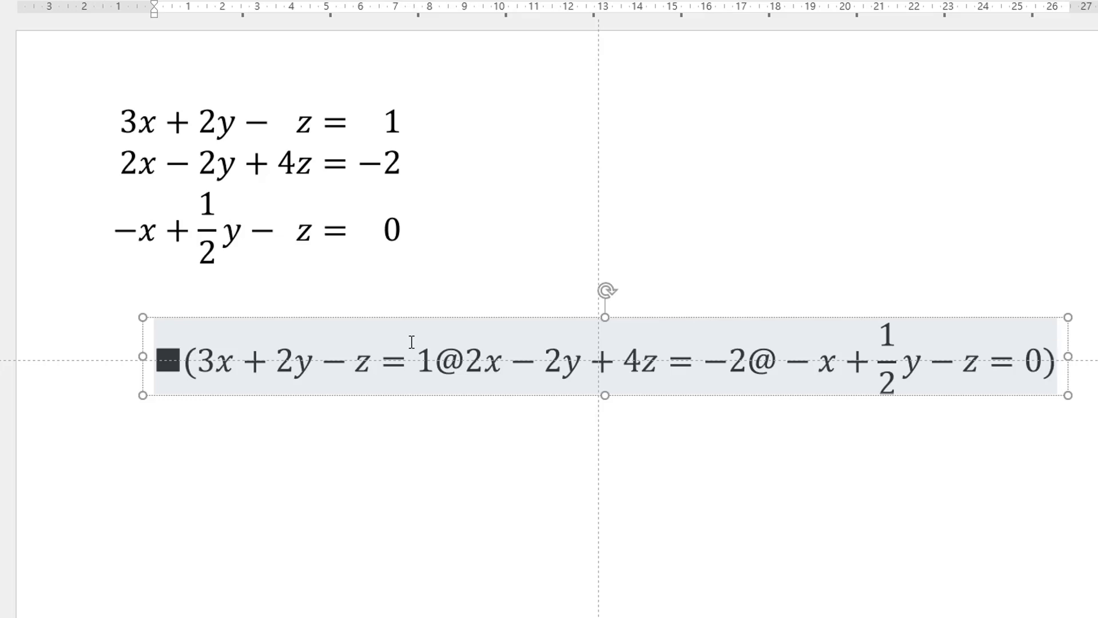
pyautogui.press('space')
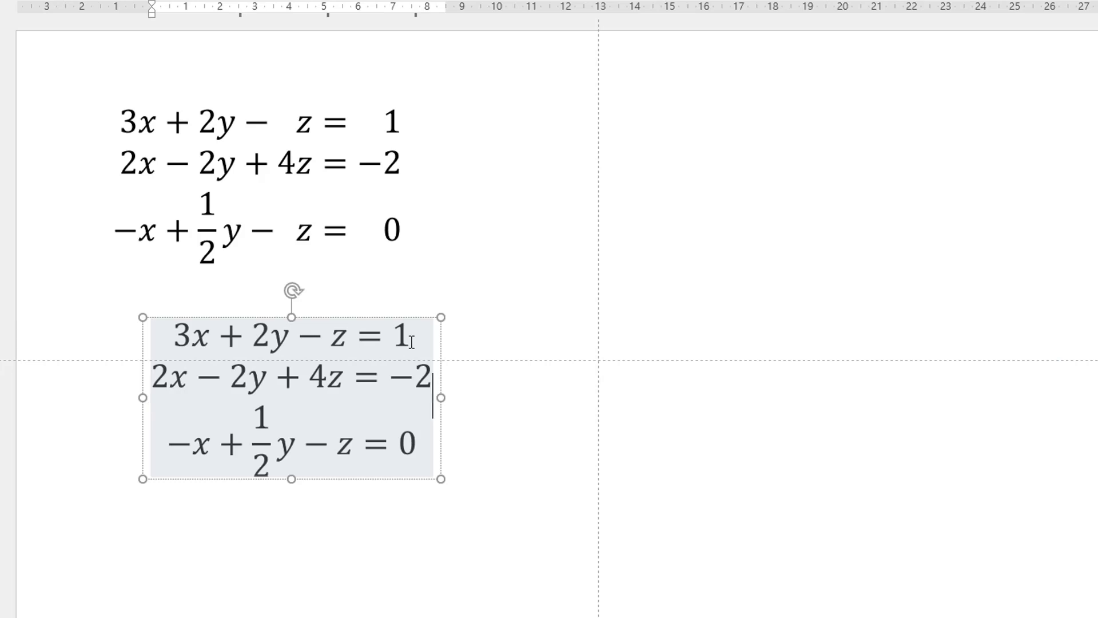
pyautogui.press('Down')
pyautogui.press('Up')
pyautogui.press('Up')
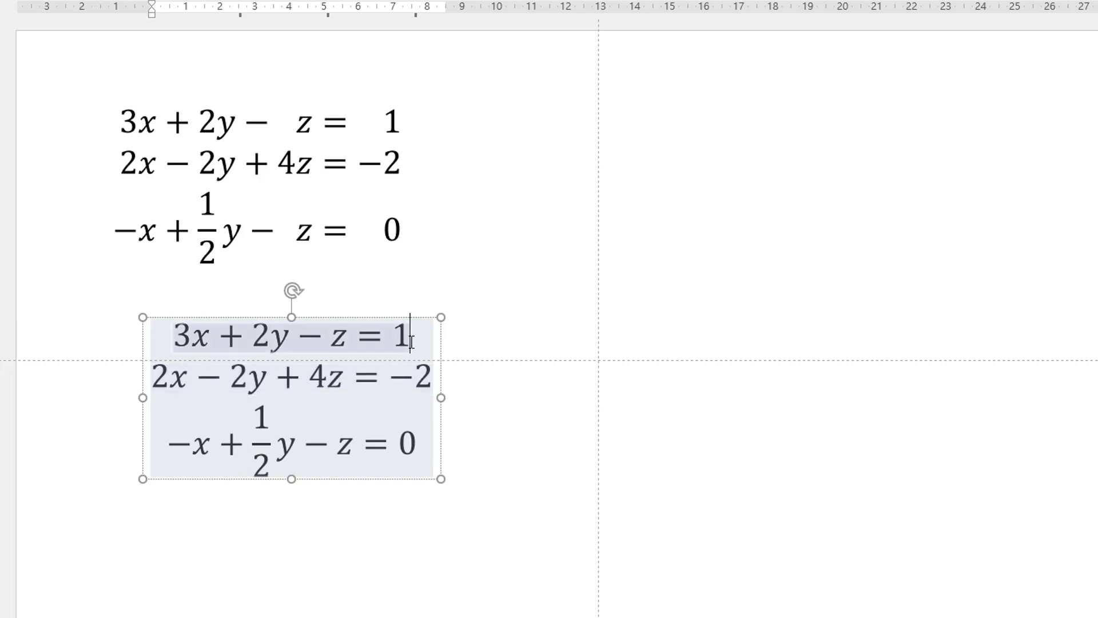
pyautogui.press('Down')
pyautogui.press('Down')
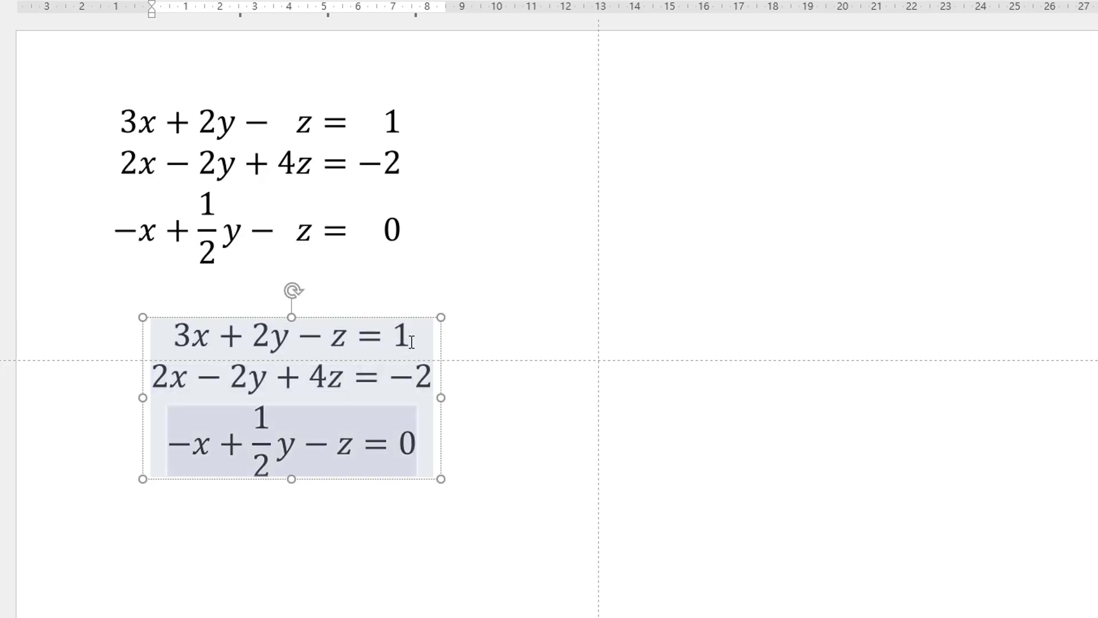
# Step: Insert an & alignment mark before x in the first row of the new equation array
pyautogui.press('Up')
pyautogui.press('Up')
pyautogui.press('Left')
pyautogui.press('Left')
pyautogui.press('Left')
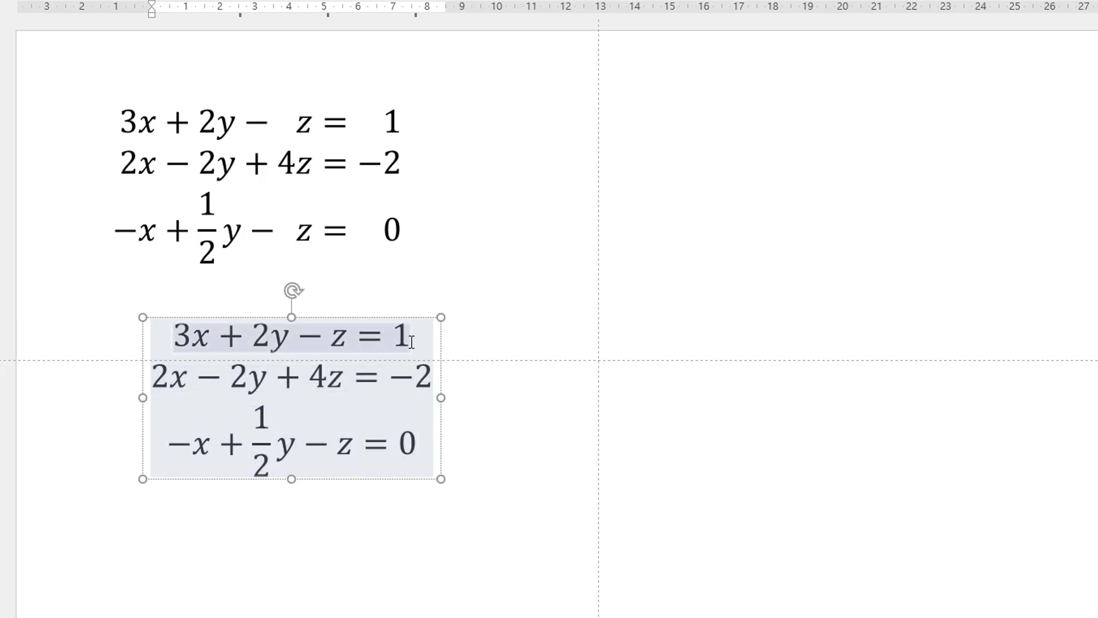
pyautogui.press('Left')
pyautogui.press('Left')
pyautogui.press('Left')
pyautogui.press('Left')
pyautogui.press('Left')
pyautogui.write('&')
# Step: Insert & alignment marks before x in the second and third rows of the array
pyautogui.press('Down')
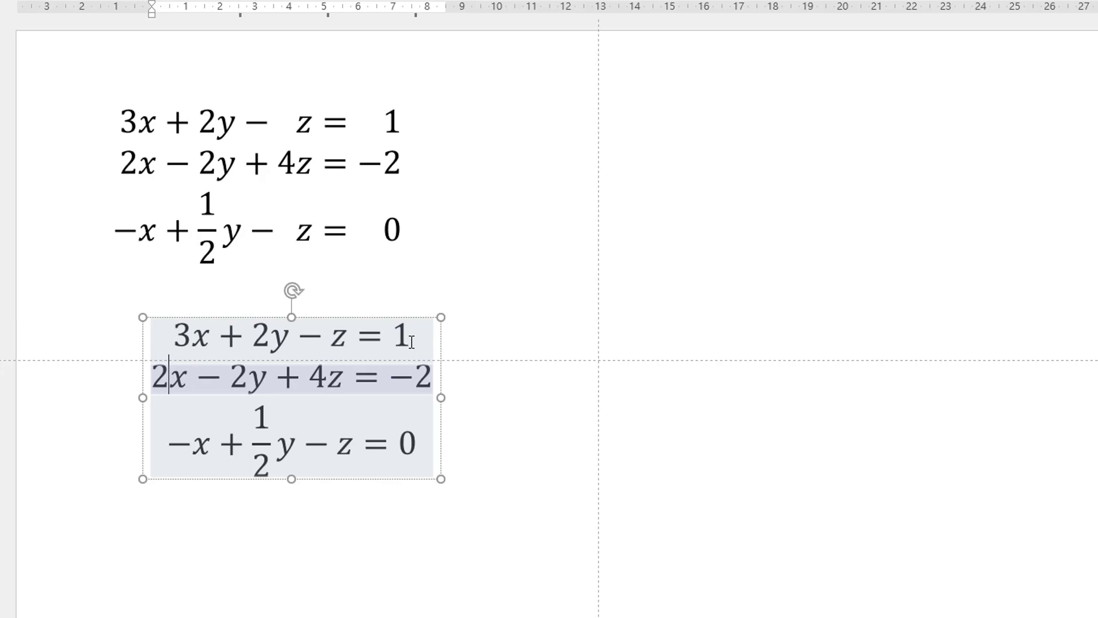
pyautogui.write('&')
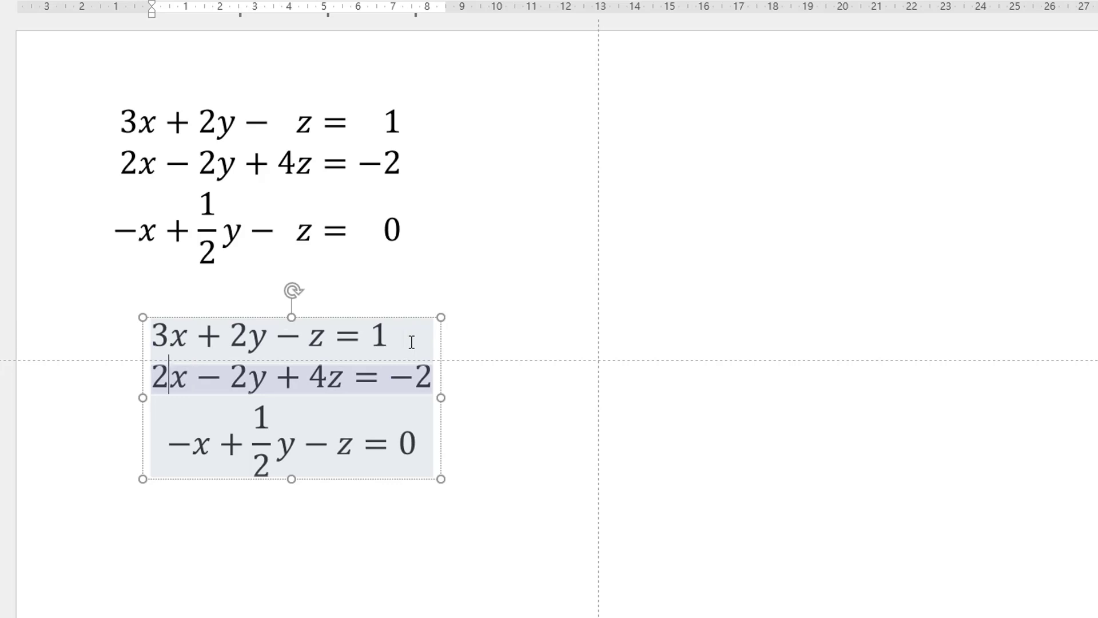
pyautogui.press('Down')
pyautogui.press('Right')
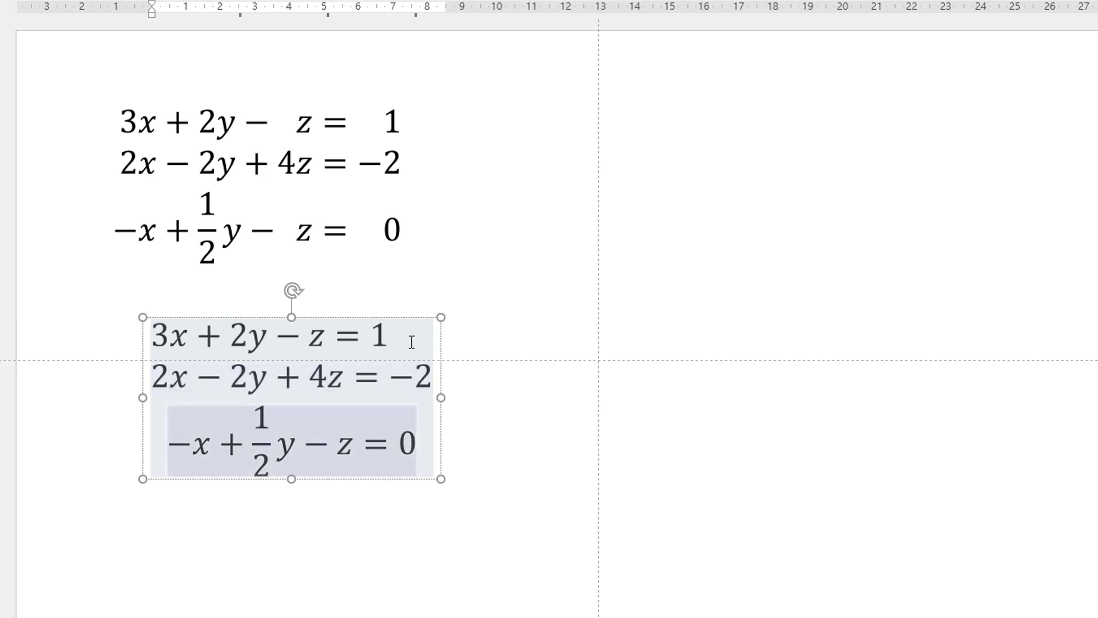
pyautogui.write('&')
# Step: Insert an & spacing mark between 2 and y in the array's first row
pyautogui.press('Up')
pyautogui.press('Up')
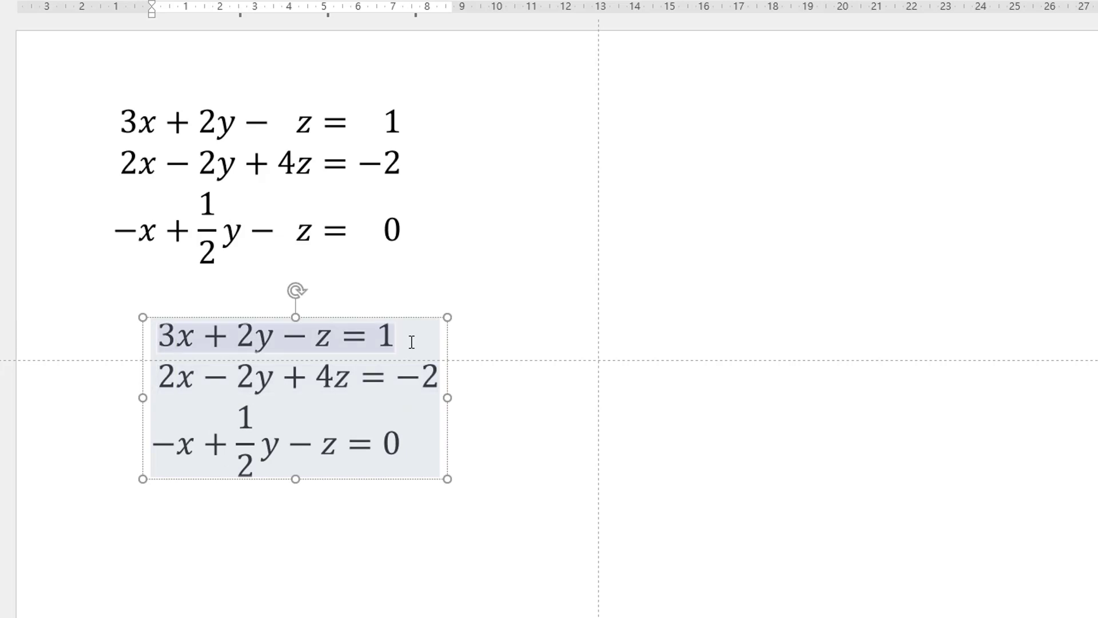
pyautogui.press('Right')
pyautogui.press('Right')
pyautogui.press('Right')
pyautogui.write('&')
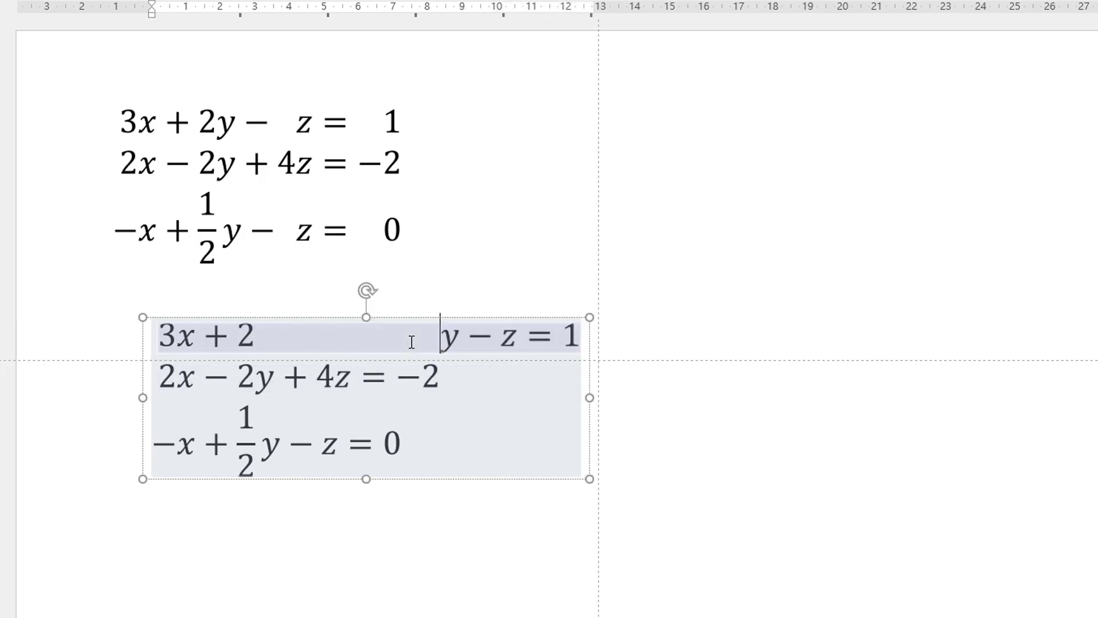
# Step: Insert an & spacing mark between 2 and y in the array's second row
pyautogui.press('Down')
pyautogui.press('Left')
pyautogui.press('Left')
pyautogui.press('Left')
pyautogui.press('Left')
pyautogui.press('Left')
pyautogui.press('Left')
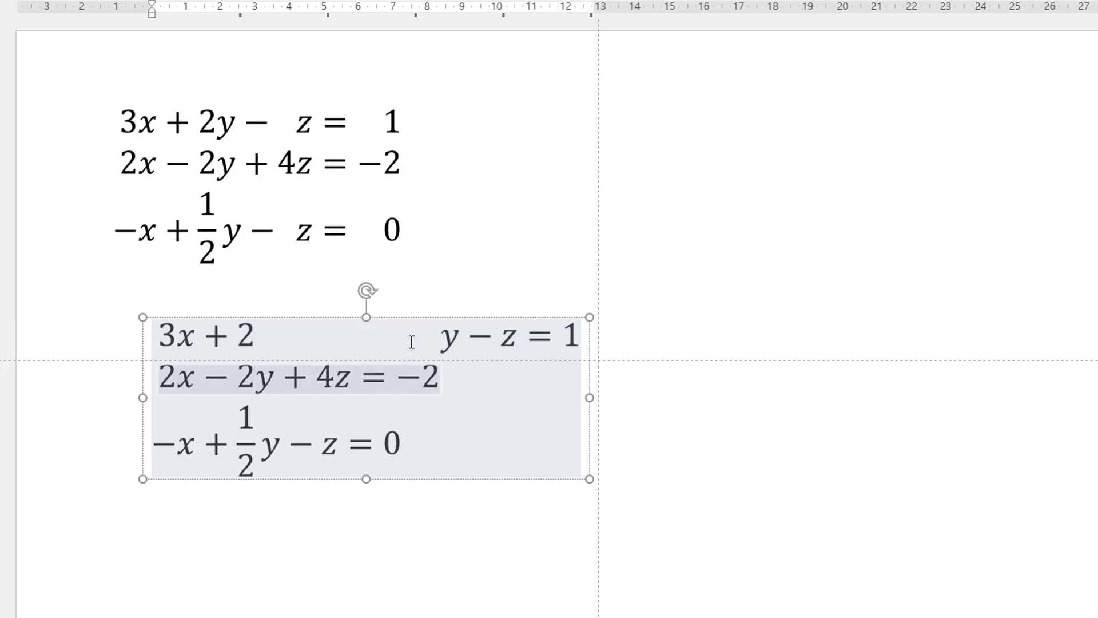
pyautogui.write('&')
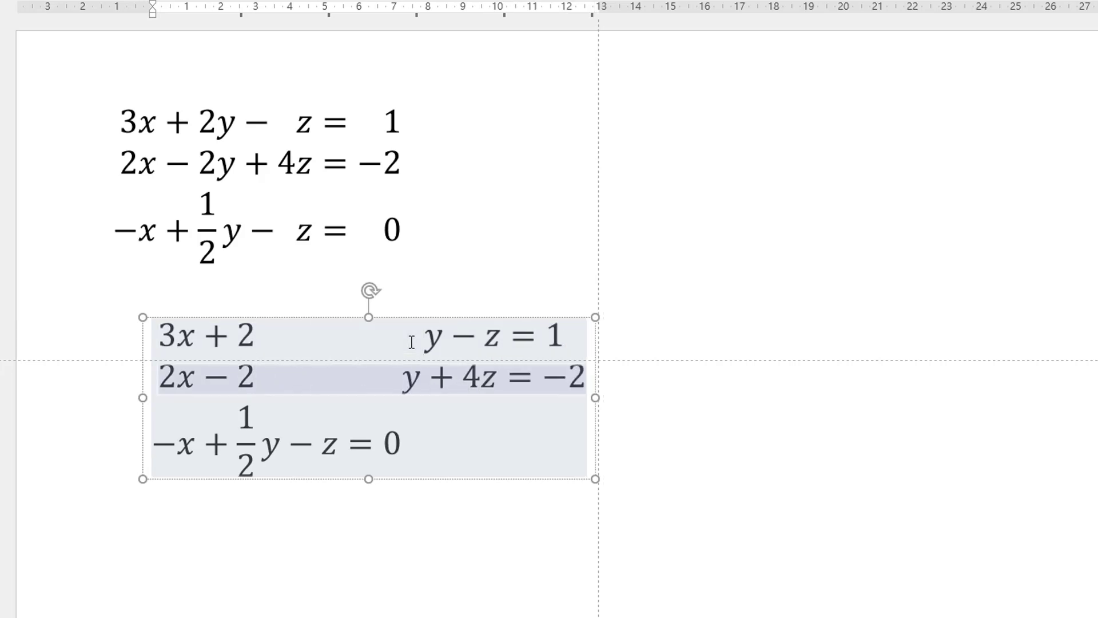
# Step: Insert an & spacing mark between the fraction 1/2 and y in the array's third row
pyautogui.press('Down')
pyautogui.press('Left')
pyautogui.press('Left')
pyautogui.press('Left')
pyautogui.press('Left')
pyautogui.press('Left')
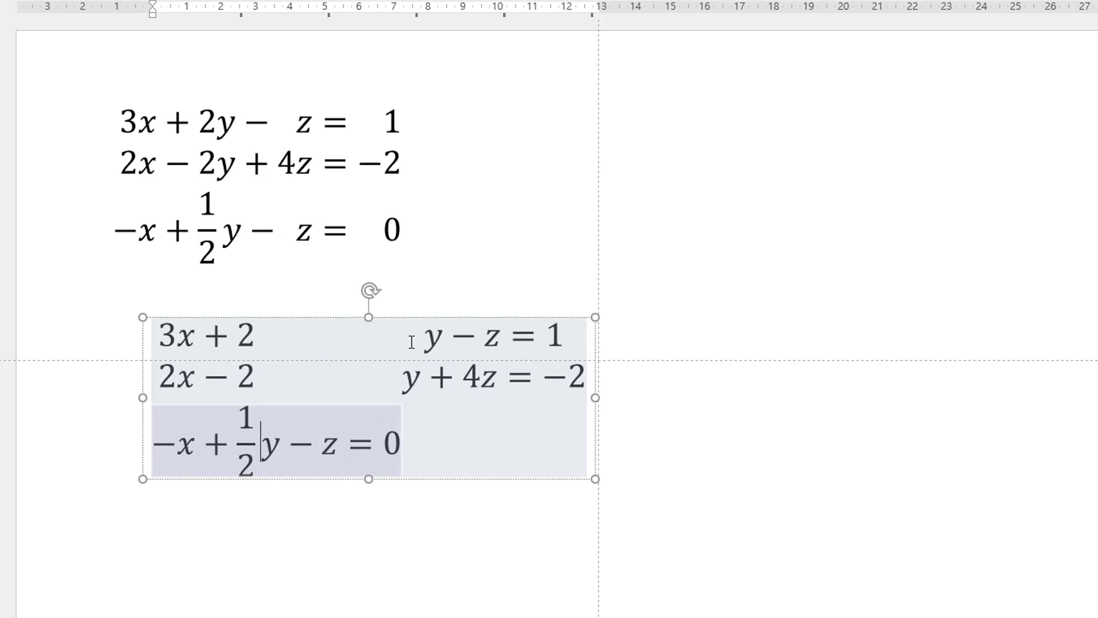
pyautogui.write('&')
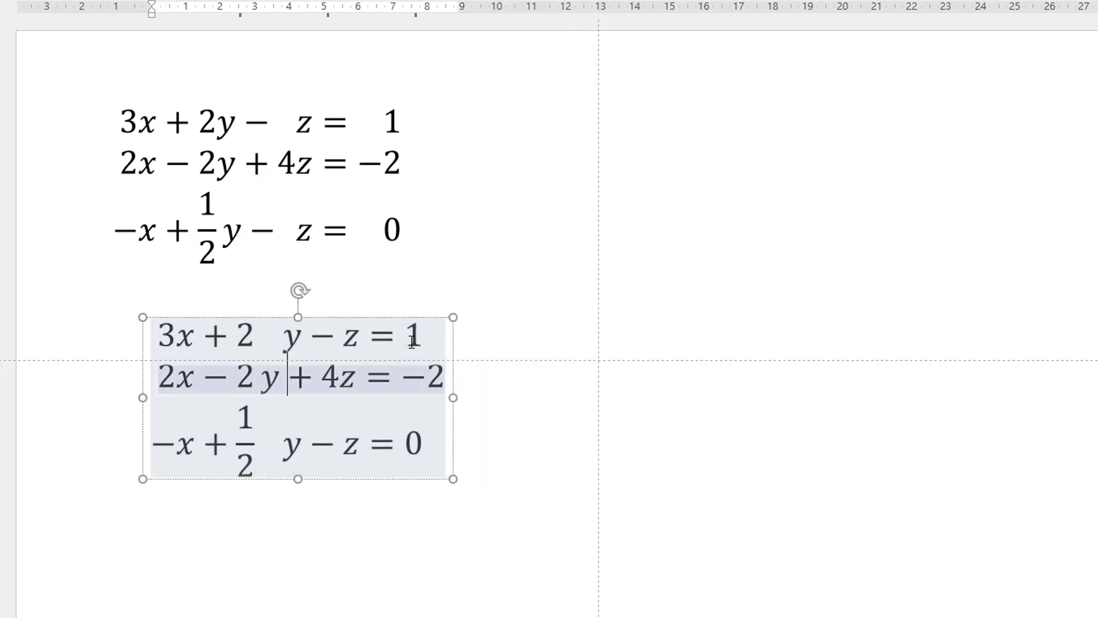
# Step: Insert & alignment marks directly before z in all three rows of the array
pyautogui.press('Up')
pyautogui.press('Up')
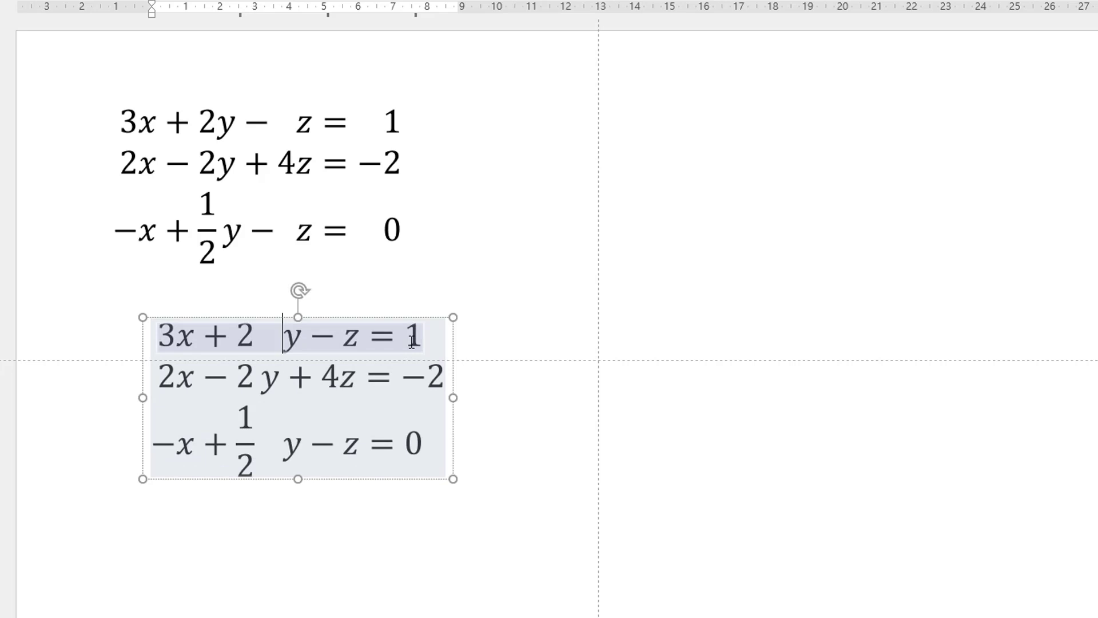
pyautogui.press('Right')
pyautogui.press('Right')
pyautogui.press('Down')
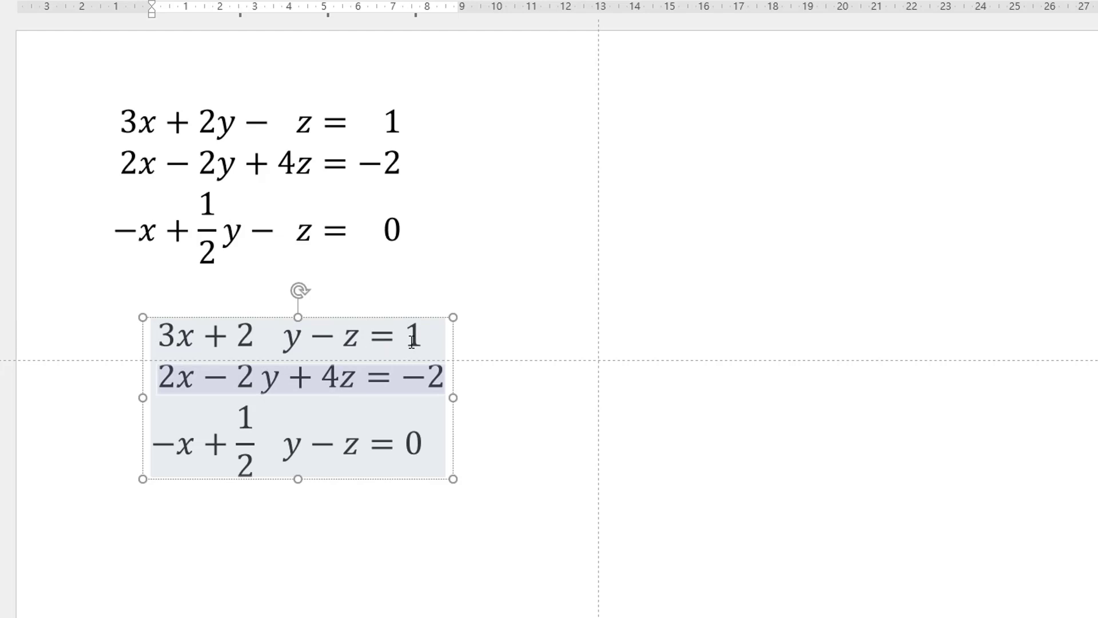
pyautogui.press('Down')
pyautogui.press('Right')
# Step: Insert an & spacing mark before the equals sign in the array's first row
pyautogui.press('Up')
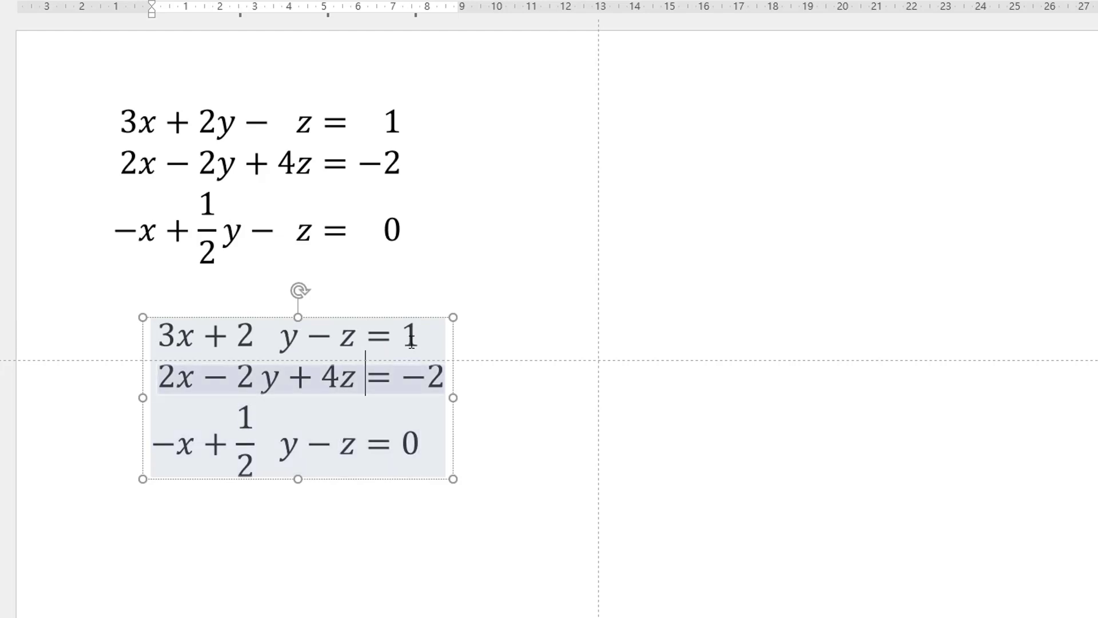
pyautogui.press('Up')
pyautogui.write('&')
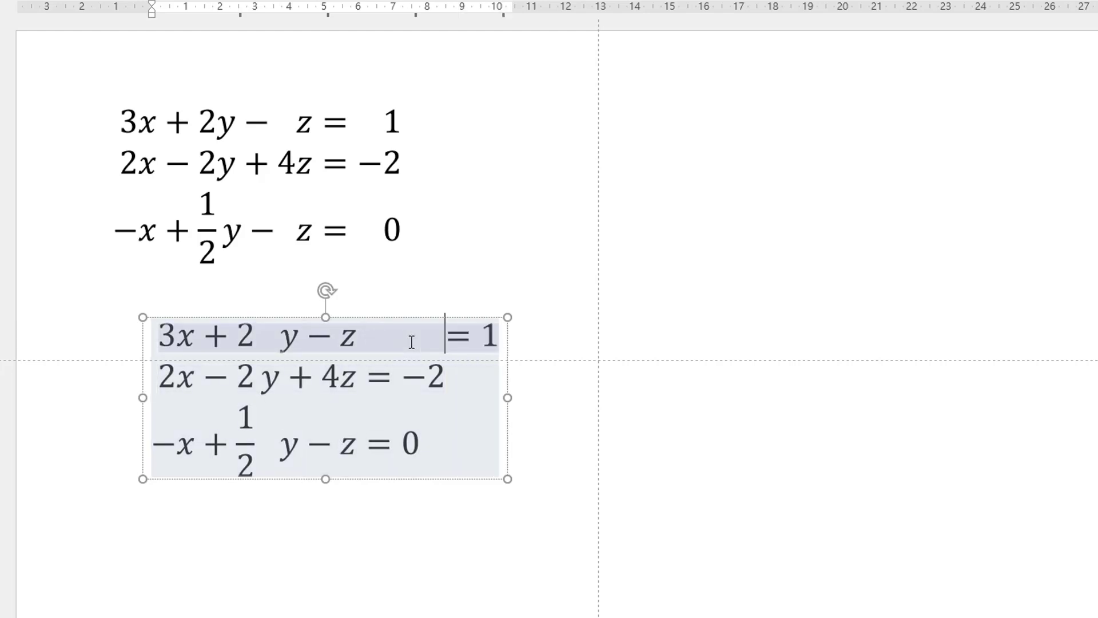
# Step: Insert an & spacing mark before the equals sign in the array's second and third rows
pyautogui.press('Down')
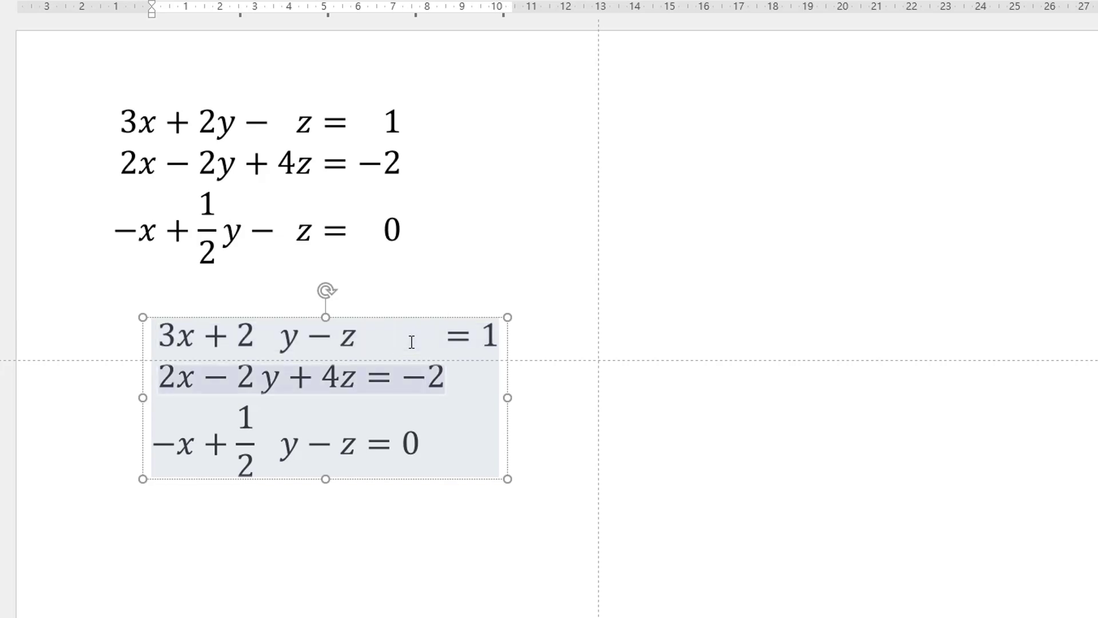
pyautogui.write('&')
pyautogui.press('Down')
pyautogui.press('Left')
pyautogui.press('Left')
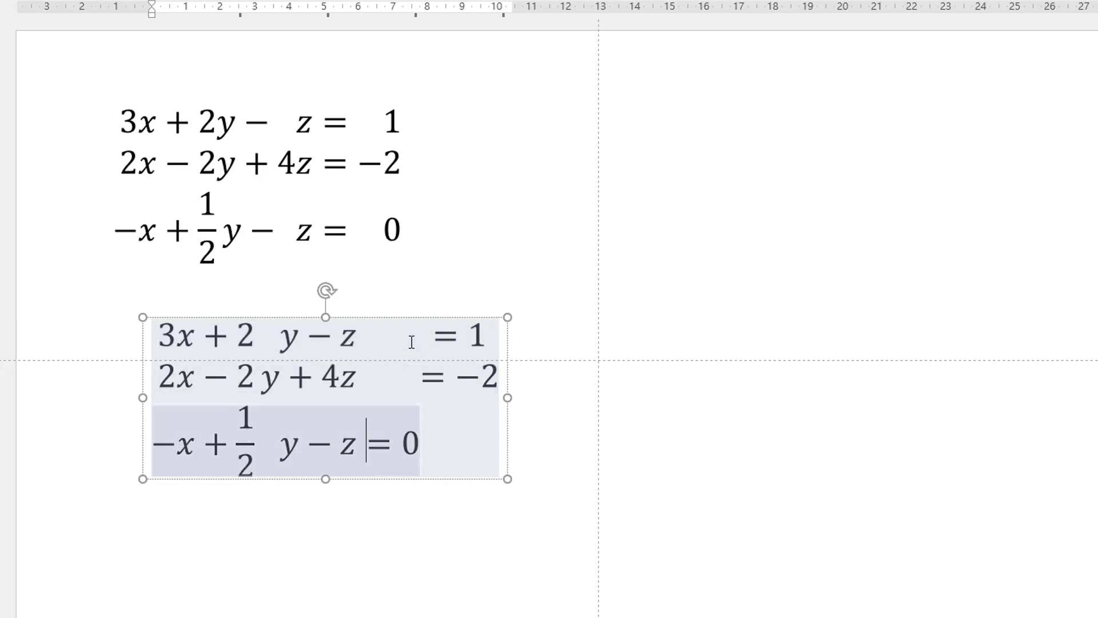
pyautogui.write('&')
# Step: Insert & alignment marks directly before the right-hand numbers 1, 2 and 0 in the array's three rows
pyautogui.press('Up')
pyautogui.press('Up')
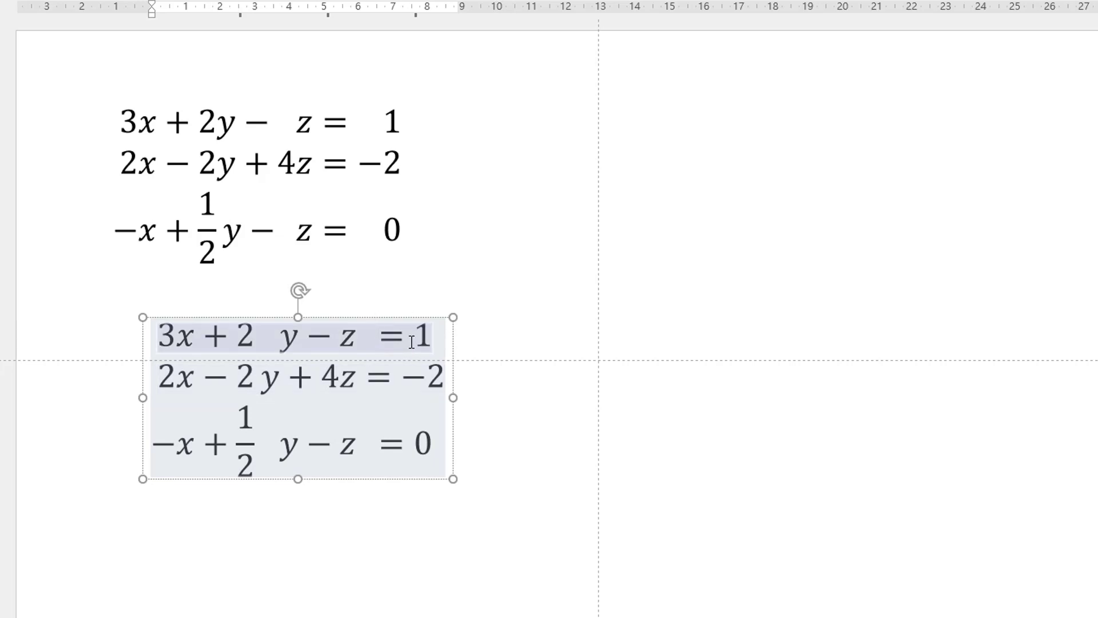
pyautogui.press('Down')
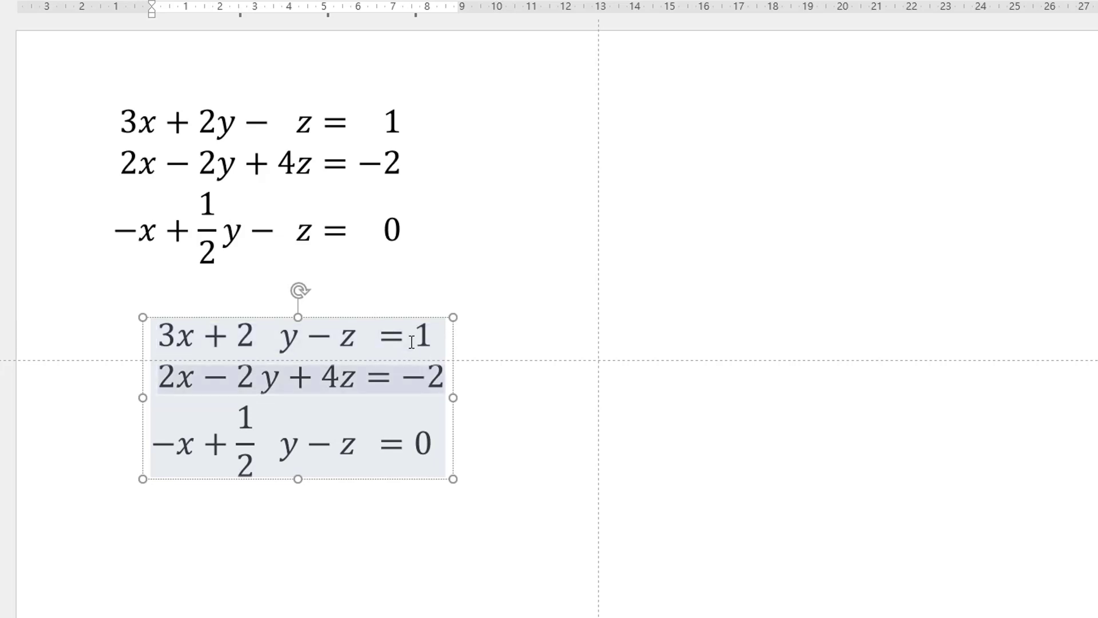
pyautogui.press('Down')
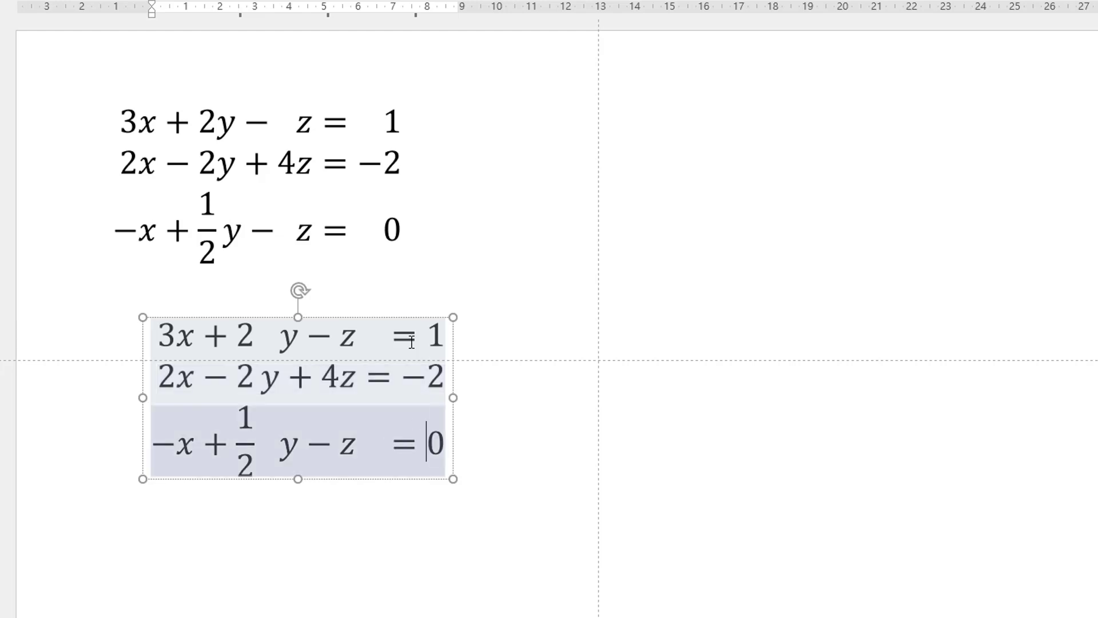
# Step: Examine how the right-hand numbers line up across the array's three rows
pyautogui.press('Up')
pyautogui.press('Up')
pyautogui.press('Down')
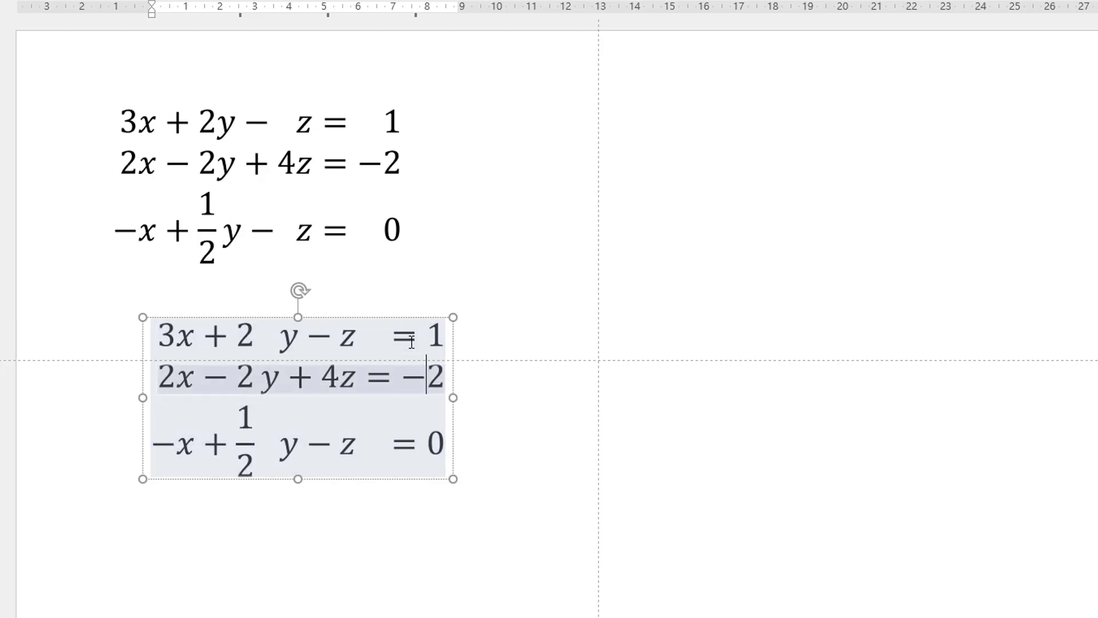
pyautogui.press('Down')
pyautogui.press('Left')
pyautogui.press('Left')
pyautogui.press('Left')
pyautogui.press('Left')
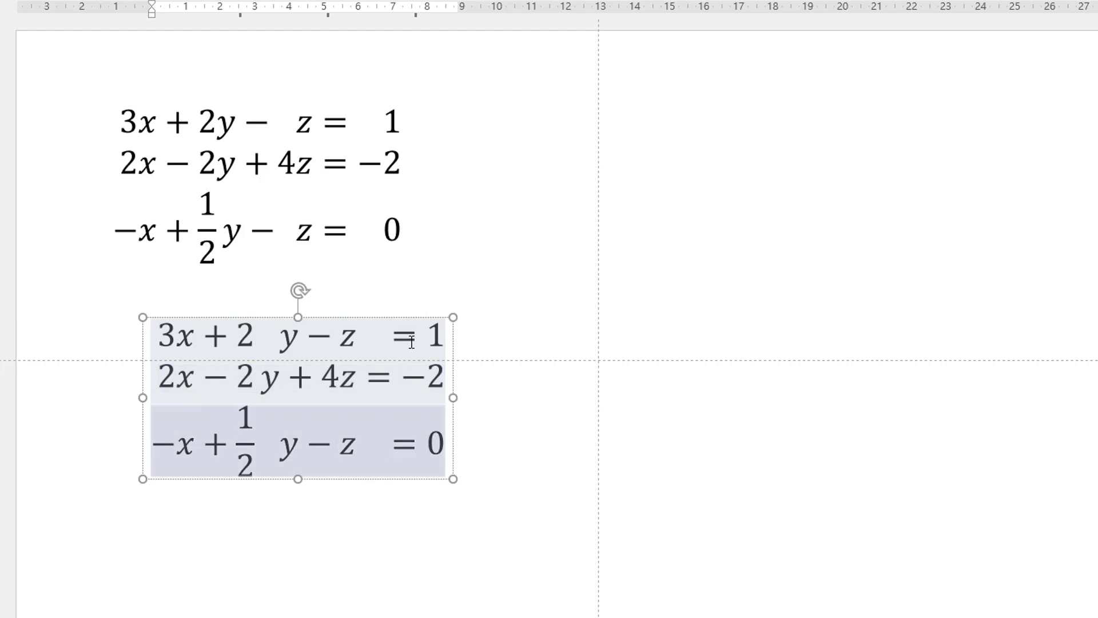
pyautogui.press('Up')
pyautogui.press('Up')
pyautogui.press('Down')
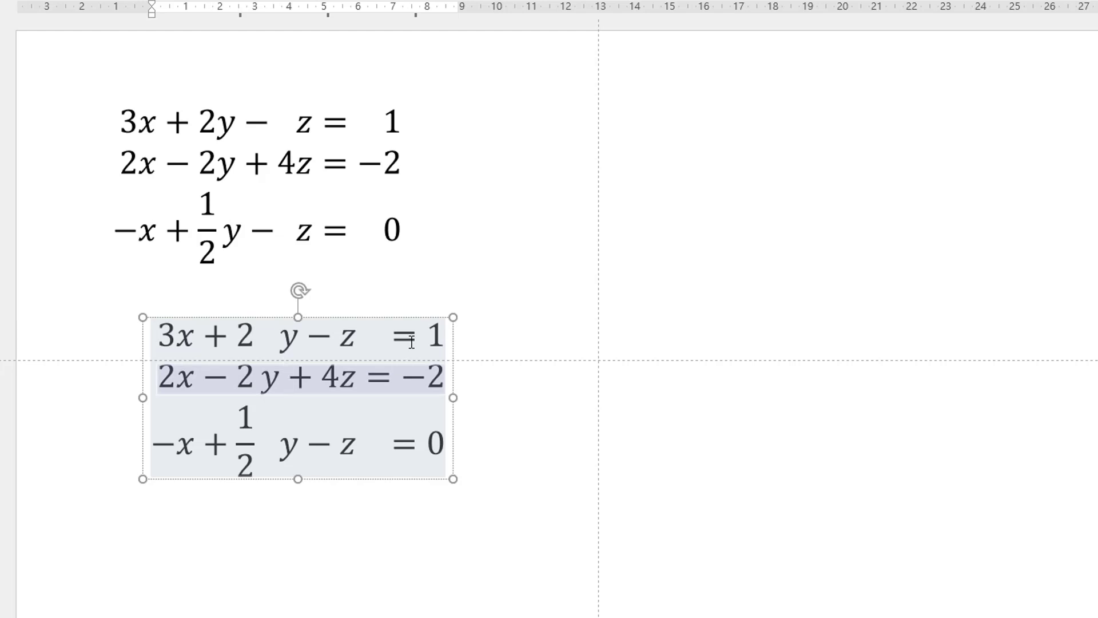
# Step: Examine the alignment of the y coefficients 2, 2 and 1/2 across the array's three rows
pyautogui.press('Left')
pyautogui.press('Up')
pyautogui.press('Left')
pyautogui.press('Left')
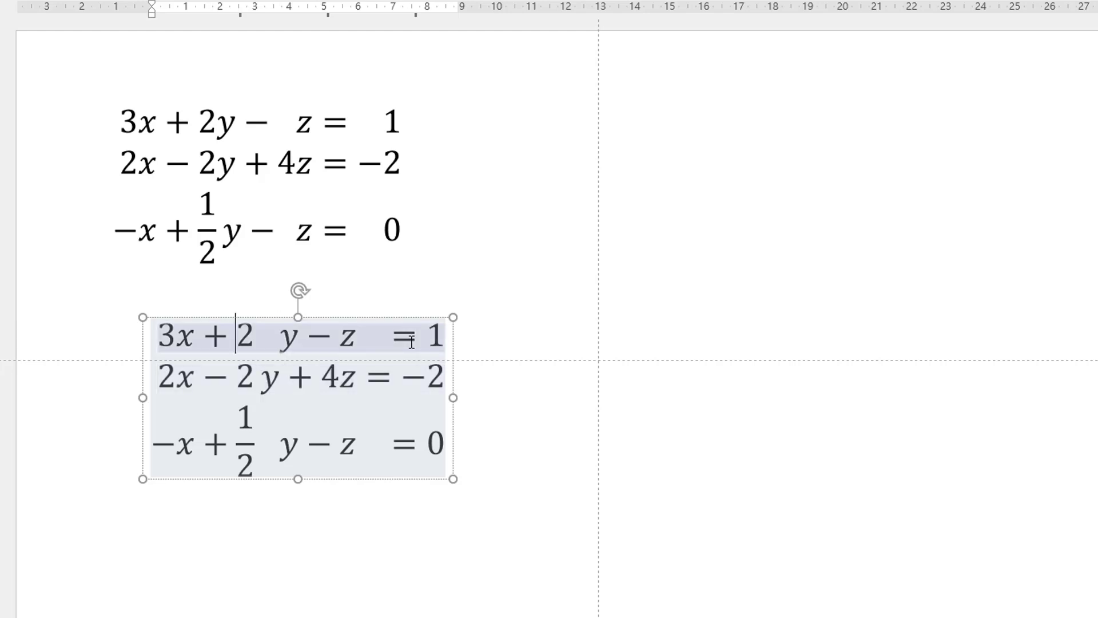
pyautogui.press('Down')
pyautogui.press('Down')
pyautogui.press('Down')
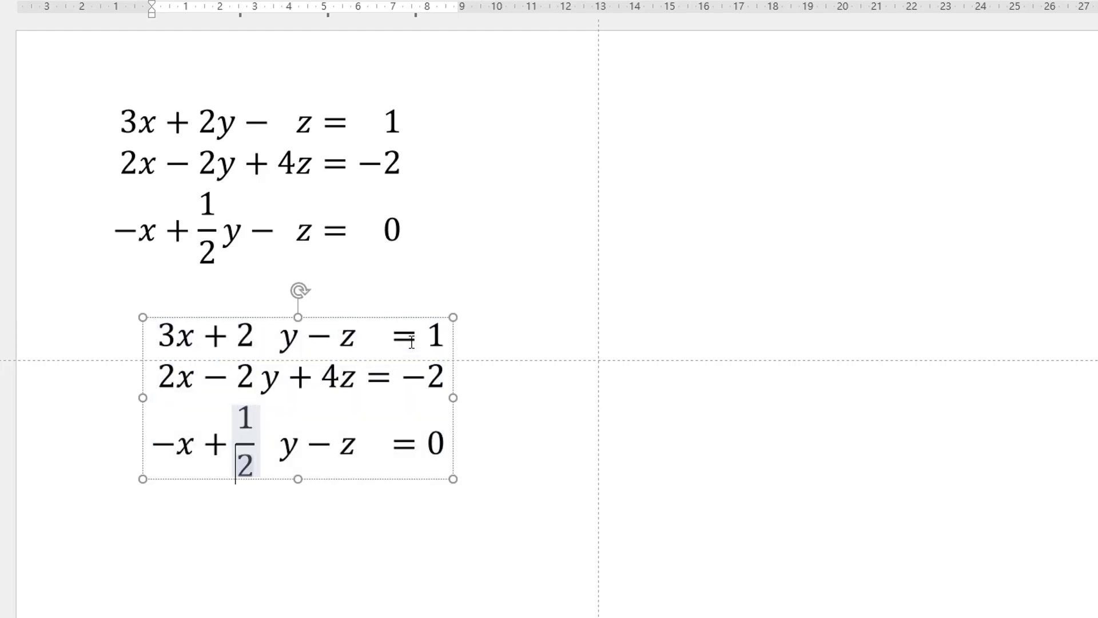
pyautogui.press('Up')
pyautogui.press('Right')
pyautogui.press('Down')
pyautogui.press('Left')
pyautogui.hotkey('shift', 'Up')
pyautogui.hotkey('shift', 'Up')
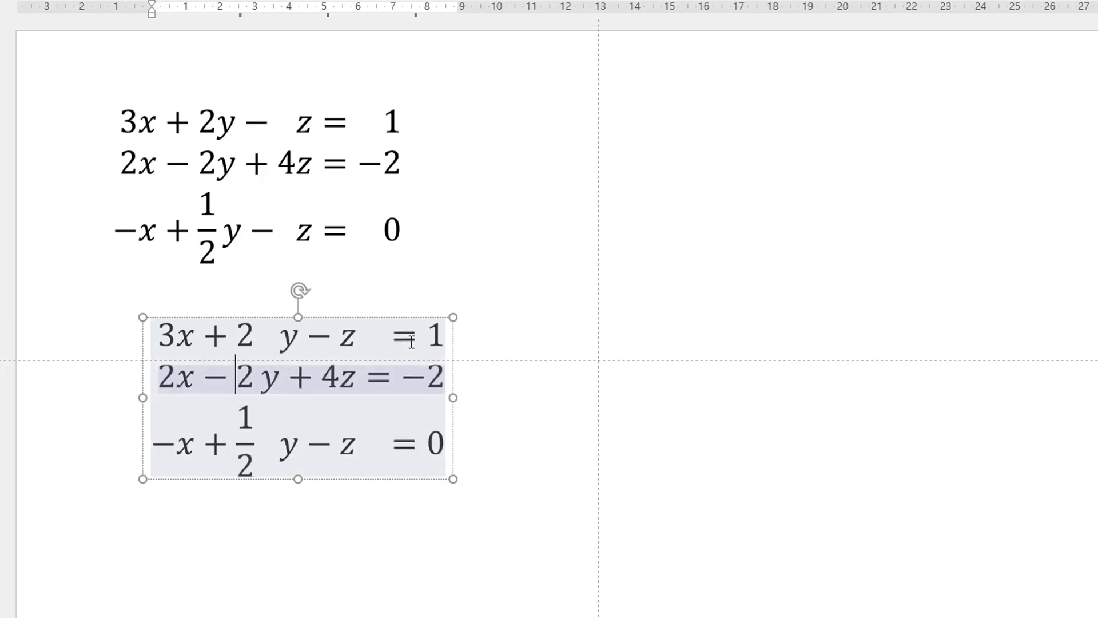
pyautogui.hotkey('shift', 'Right')
pyautogui.hotkey('shift', 'Down')
pyautogui.hotkey('shift', 'Down')
pyautogui.hotkey('shift', 'Right')
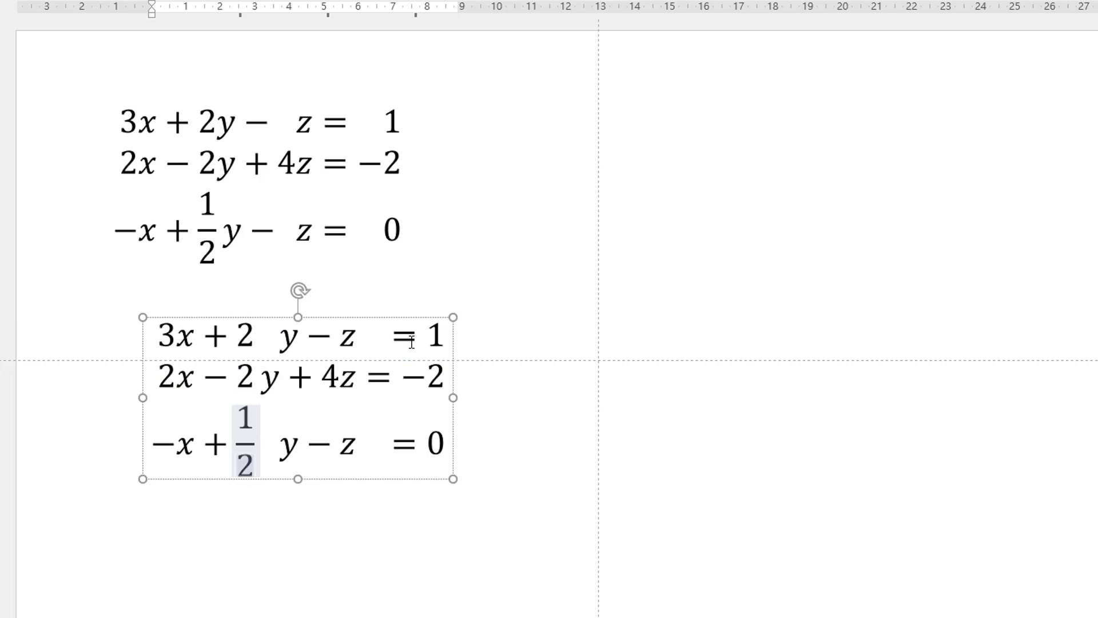
pyautogui.hotkey('shift', 'Up')
pyautogui.hotkey('shift', 'Up')
pyautogui.hotkey('shift', 'Up')
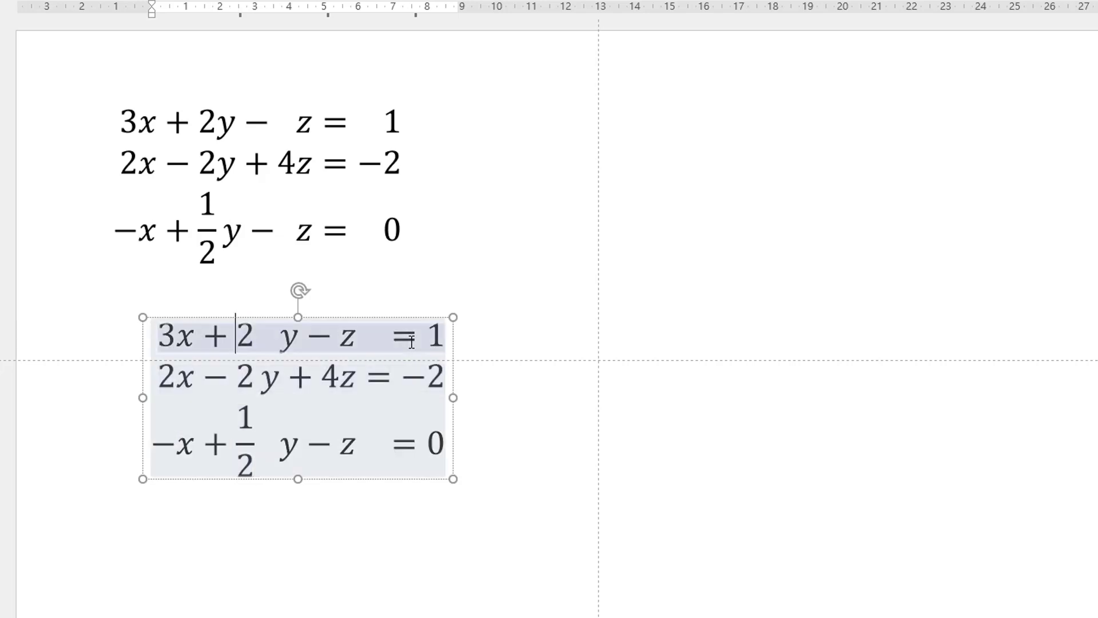
pyautogui.hotkey('shift', 'Down')
pyautogui.hotkey('shift', 'Down')
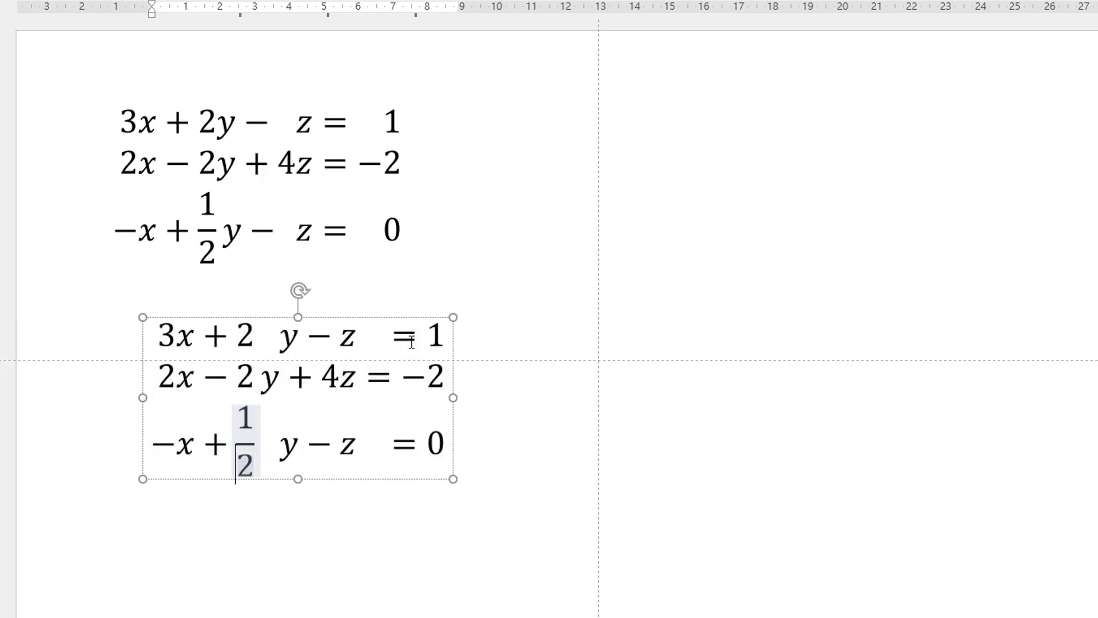
pyautogui.hotkey('shift', 'Right')
pyautogui.hotkey('shift', 'Up')
pyautogui.press('Down')
pyautogui.press('Right')
pyautogui.press('Left')
pyautogui.press('Right')
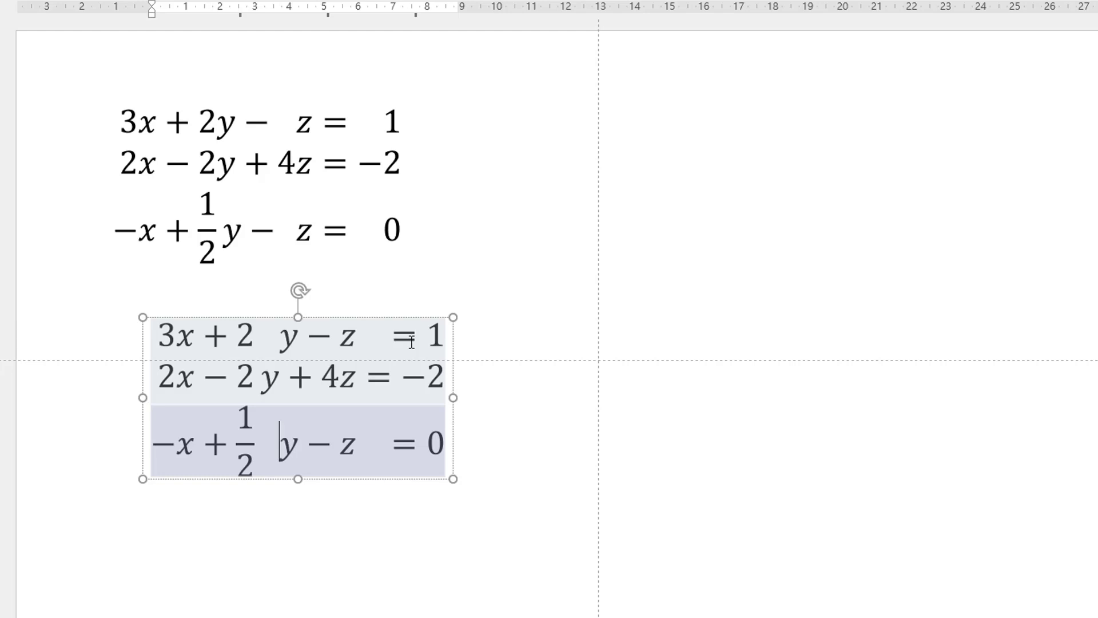
# Step: Compare the position of the y variable across the array's three rows
pyautogui.press('Up')
pyautogui.press('Down')
pyautogui.press('Up')
pyautogui.press('Up')
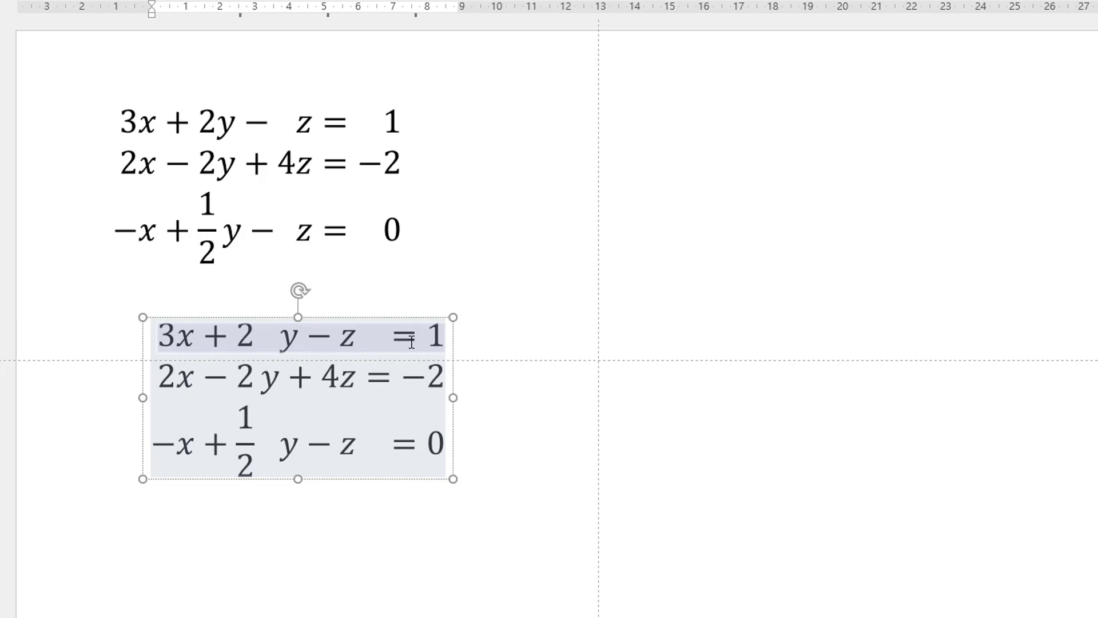
pyautogui.press('Down')
pyautogui.press('Down')
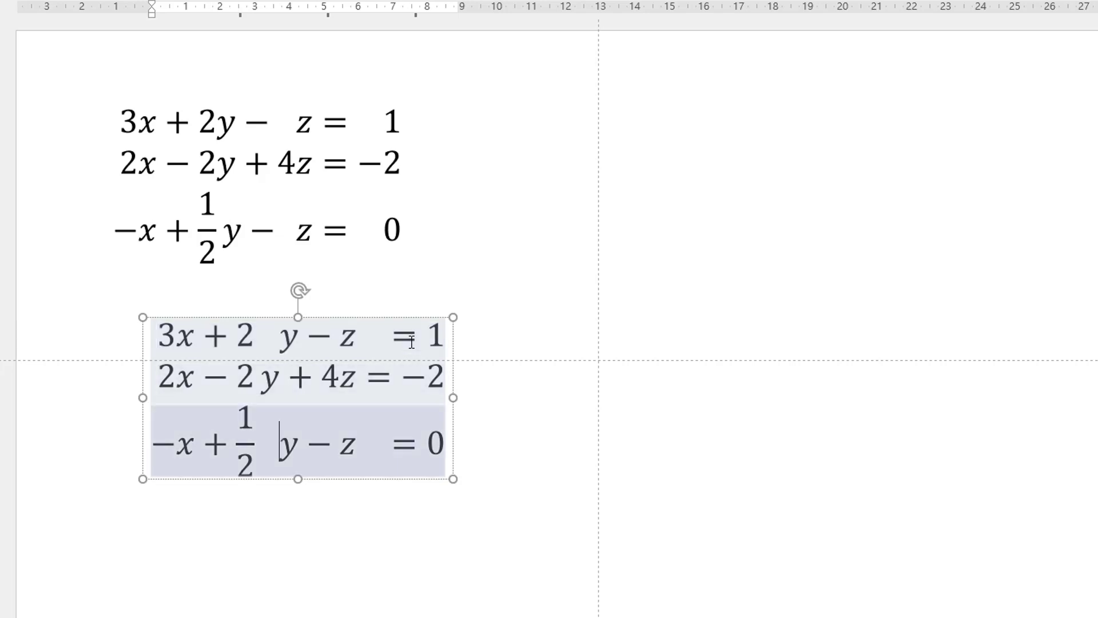
pyautogui.press('Up')
pyautogui.press('Up')
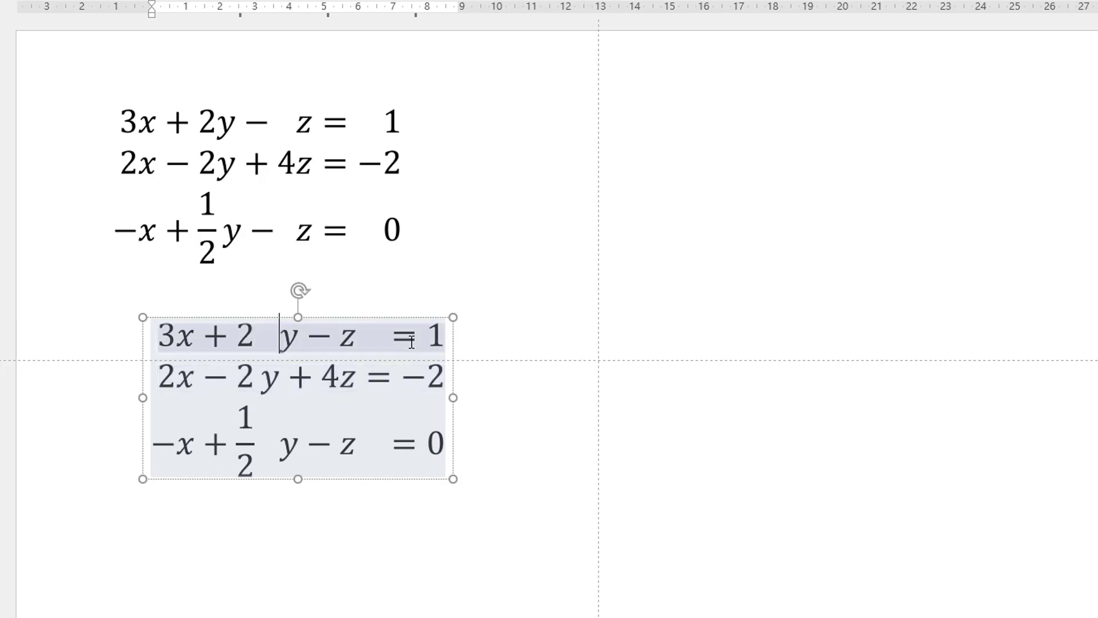
pyautogui.press('Down')
pyautogui.press('Down')
pyautogui.press('Up')
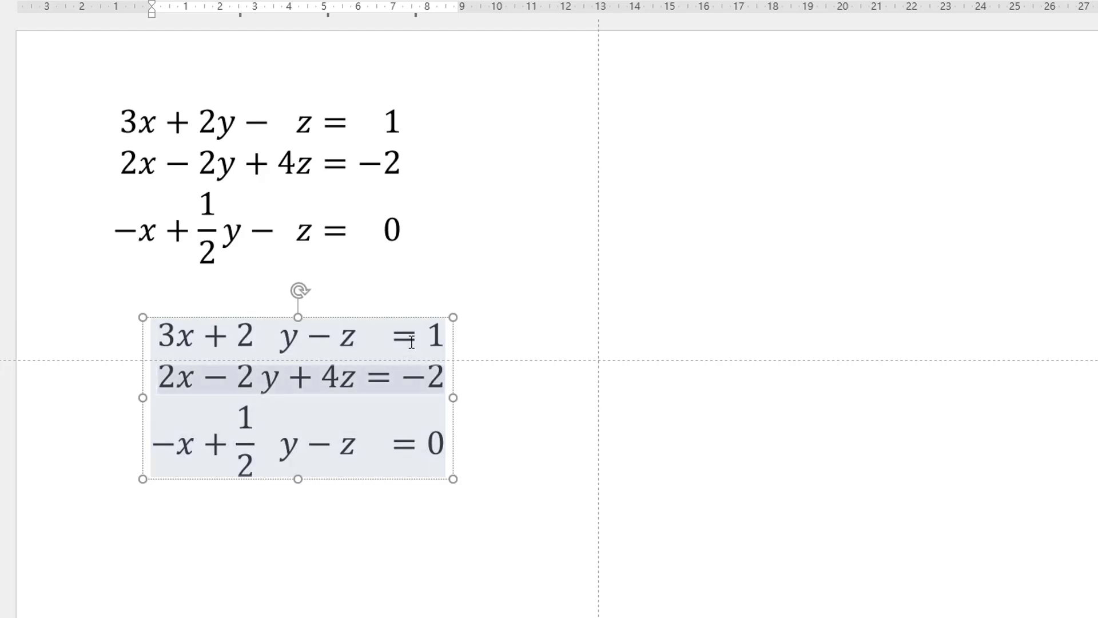
pyautogui.press('Up')
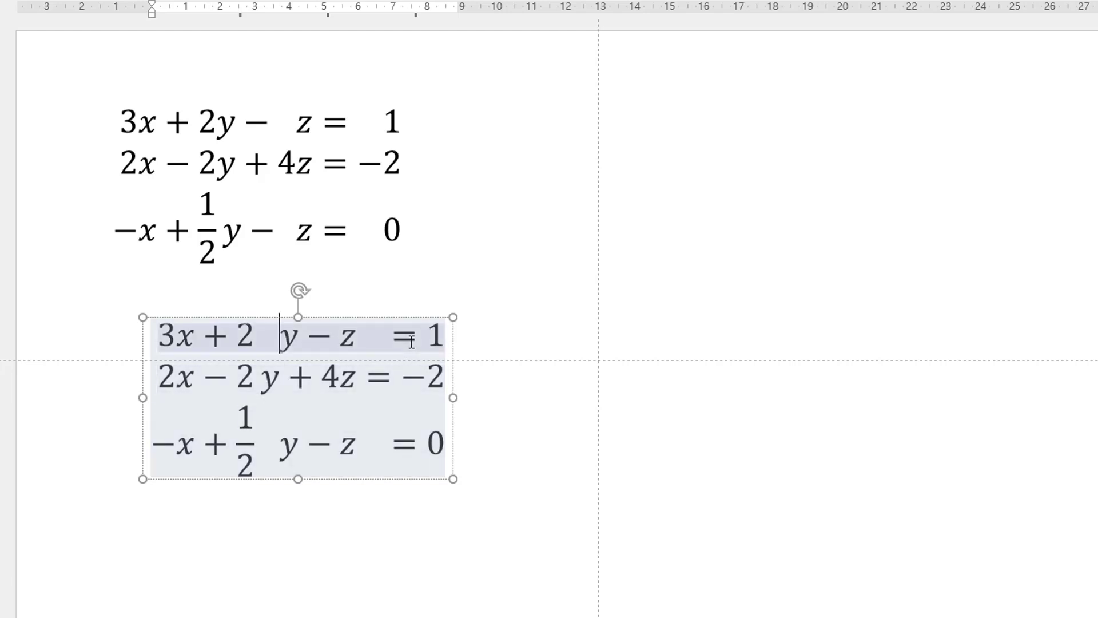
# Step: Inspect the hidden & mark between 2 and y in the array's first row
pyautogui.press('Left')
pyautogui.press('Left')
pyautogui.press('Right')
pyautogui.press('Right')
pyautogui.press('Right')
pyautogui.press('Left')
pyautogui.press('Left')
pyautogui.press('Left')
pyautogui.press('Right')
pyautogui.press('Left')
pyautogui.press('Right')
pyautogui.press('Right')
pyautogui.press('Left')
pyautogui.press('Left')
pyautogui.press('Right')
pyautogui.press('Left')
pyautogui.press('Right')
pyautogui.press('Right')
pyautogui.press('Left')
pyautogui.press('Left')
pyautogui.press('Right')
# Step: Inspect the hidden & mark between 2 and y in the array's second row
pyautogui.press('Down')
pyautogui.press('Left')
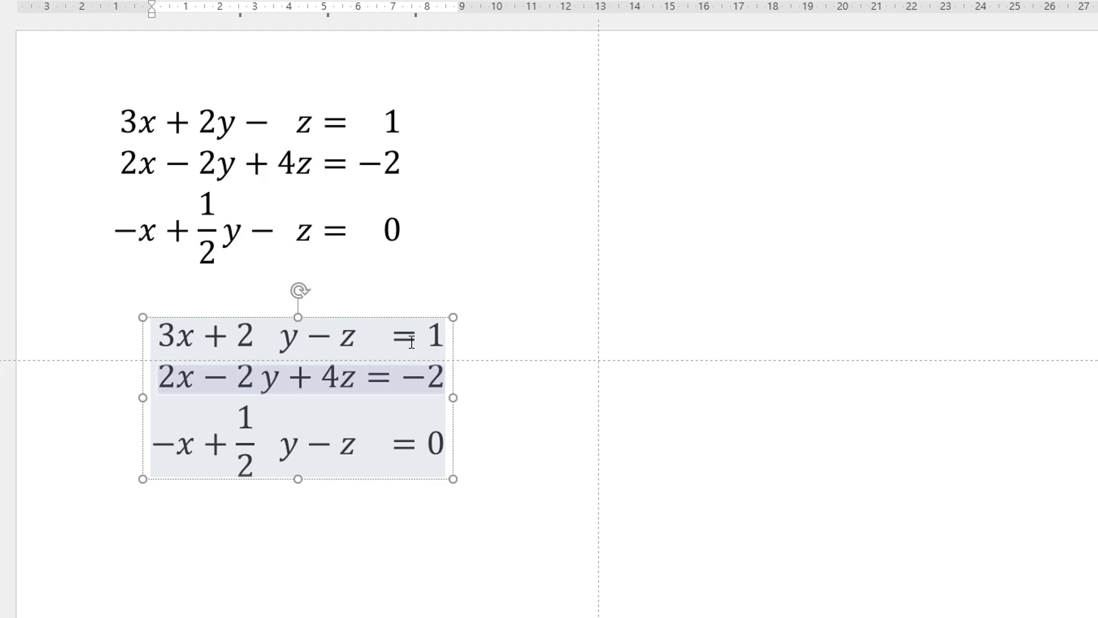
pyautogui.press('Right')
pyautogui.press('Right')
pyautogui.press('Left')
pyautogui.press('Left')
pyautogui.press('Right')
pyautogui.press('Right')
pyautogui.press('Left')
# Step: Delete the & spacing mark between 2 and y in the array's first row
pyautogui.press('Up')
pyautogui.press('Right')
pyautogui.press('Right')
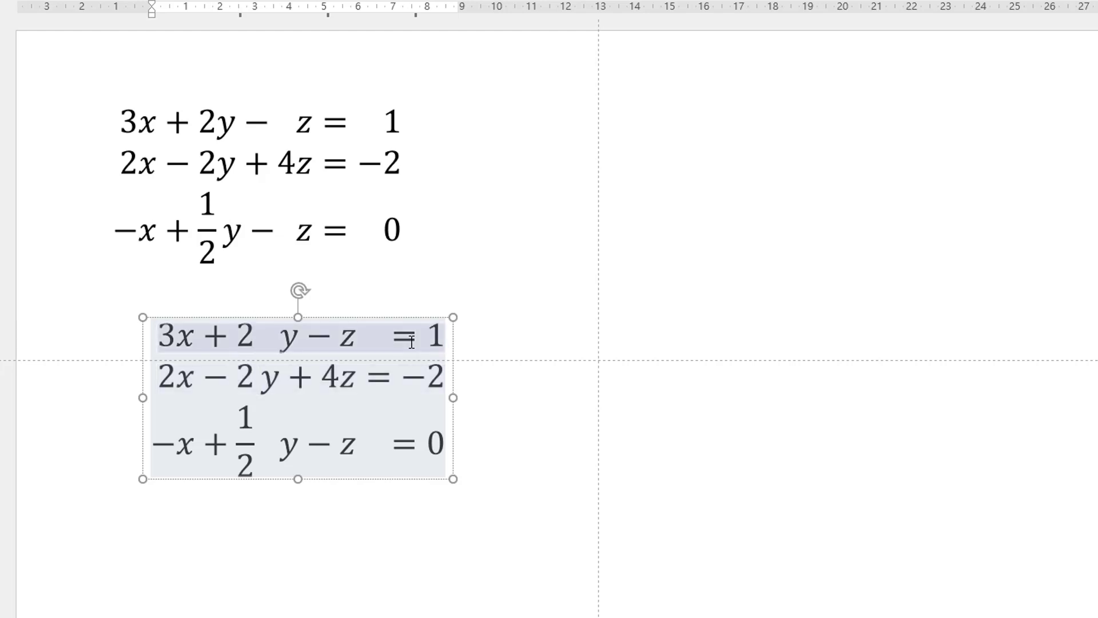
pyautogui.press('Right')
pyautogui.press('Left')
pyautogui.hotkey('shift', 'Left')
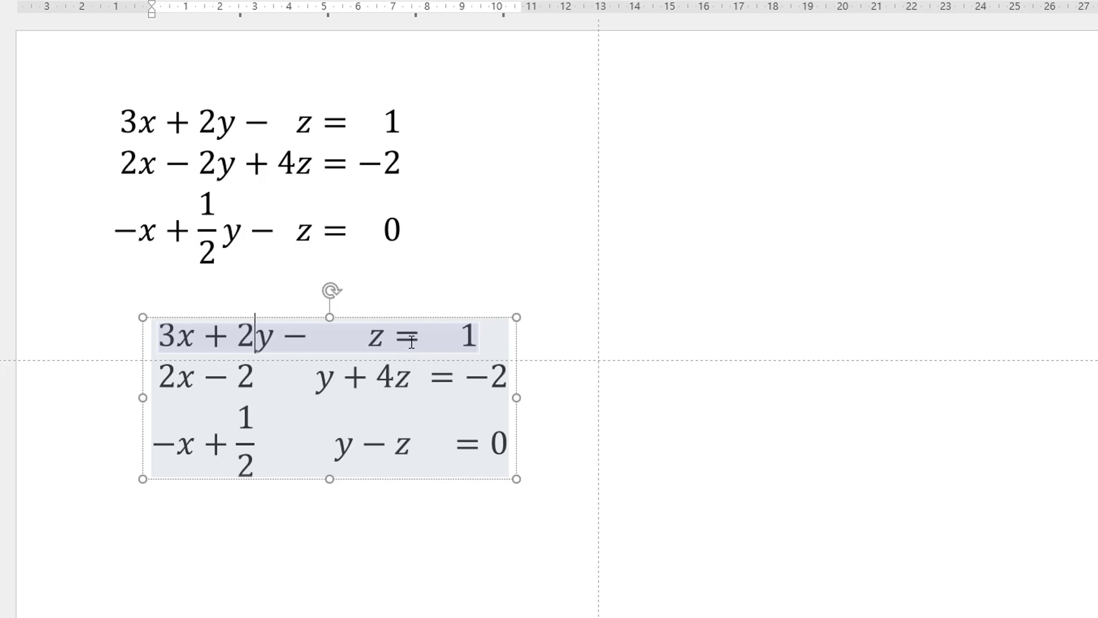
# Step: Delete the & spacing mark between 2 and y in the array's second row
pyautogui.press('Right')
pyautogui.press('Right')
pyautogui.press('Down')
pyautogui.press('Left')
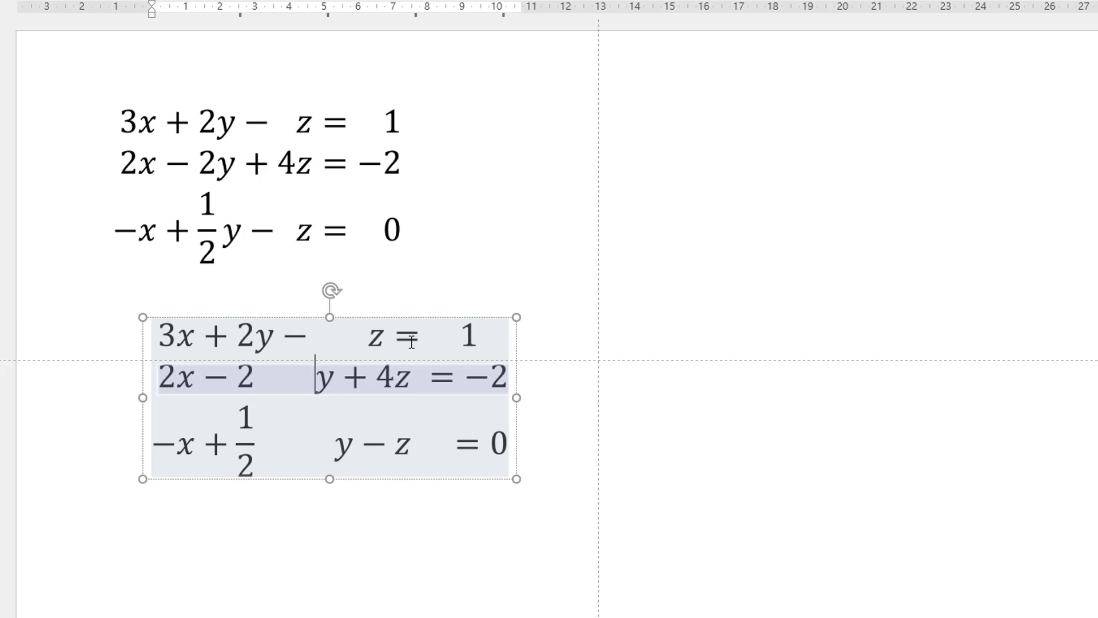
pyautogui.hotkey('shift', 'Left')
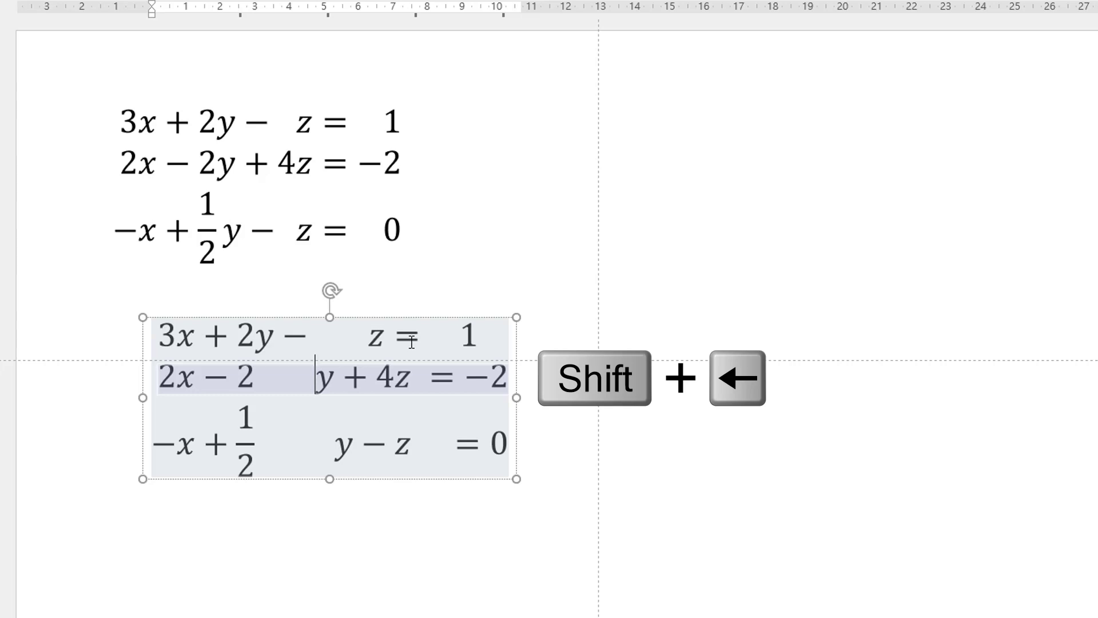
pyautogui.hotkey('shift', 'Left')
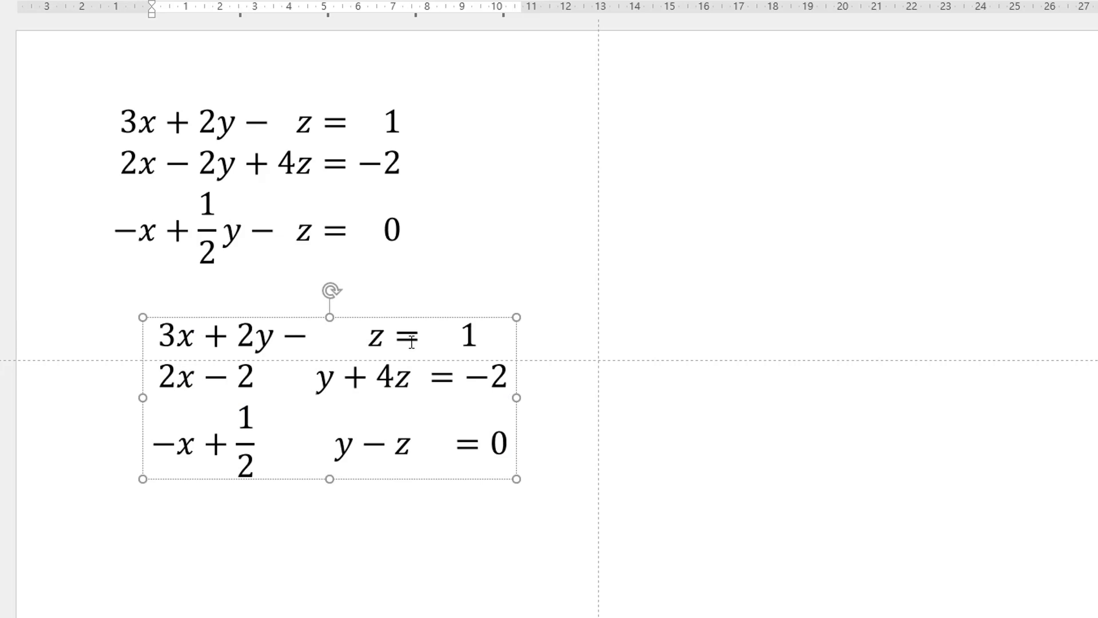
pyautogui.press('Delete')
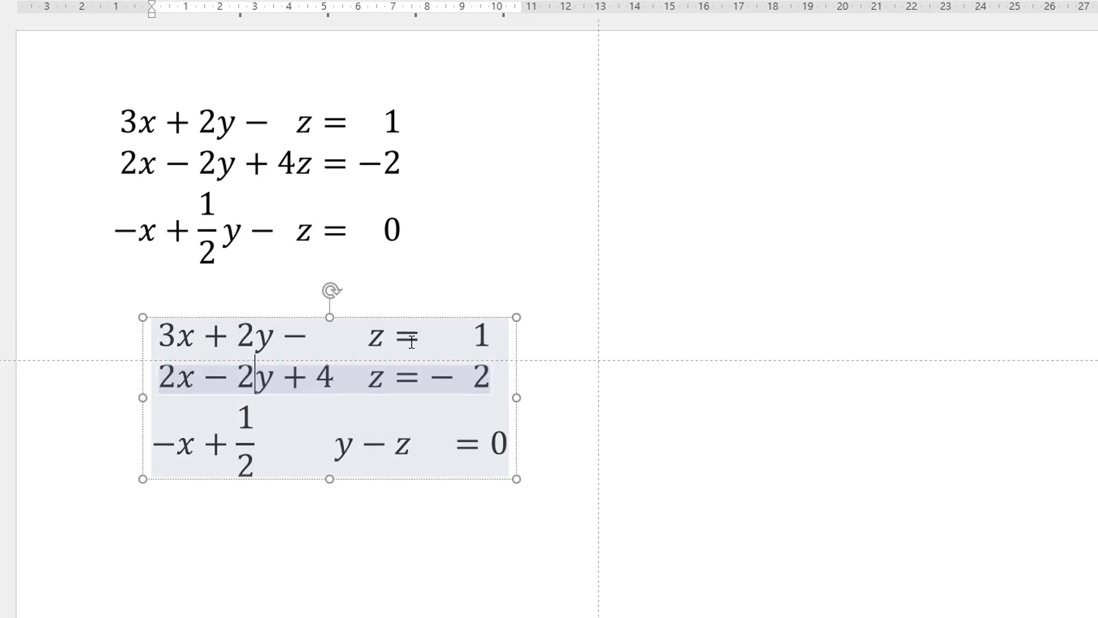
# Step: Delete the & spacing mark between the fraction 1/2 and y in the third row and deselect the equation
pyautogui.press('Down')
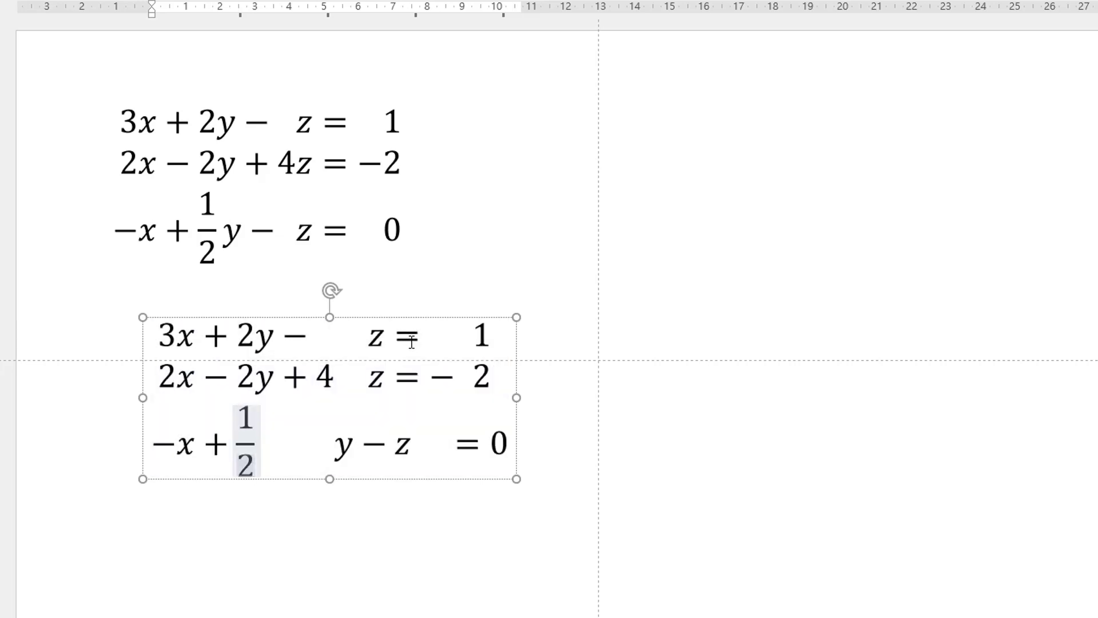
pyautogui.press('Right')
pyautogui.press('Right')
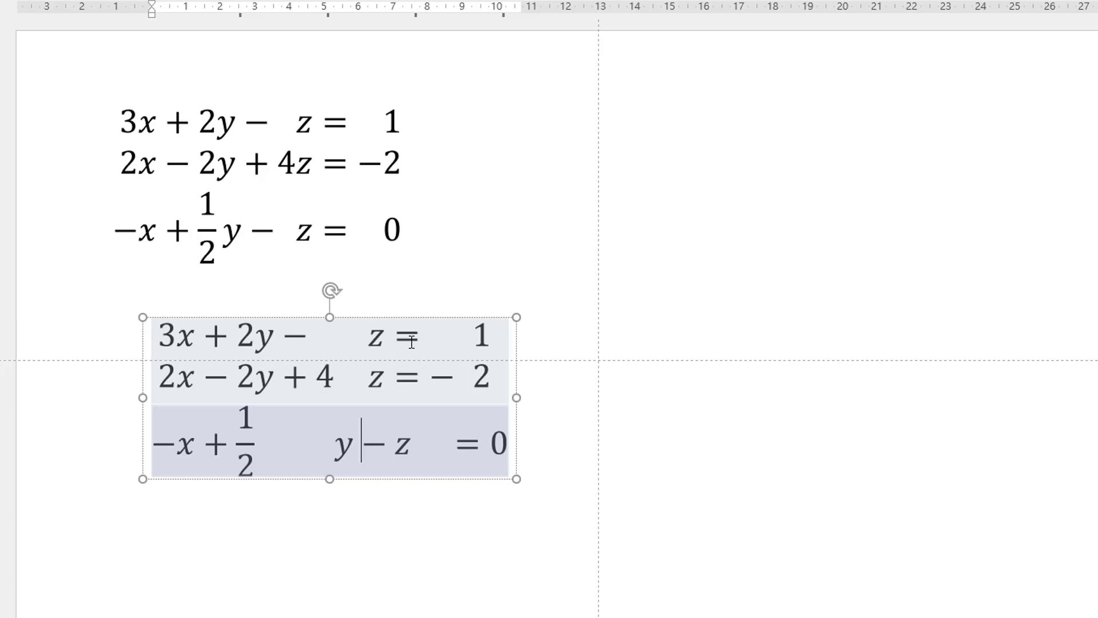
pyautogui.press('Left')
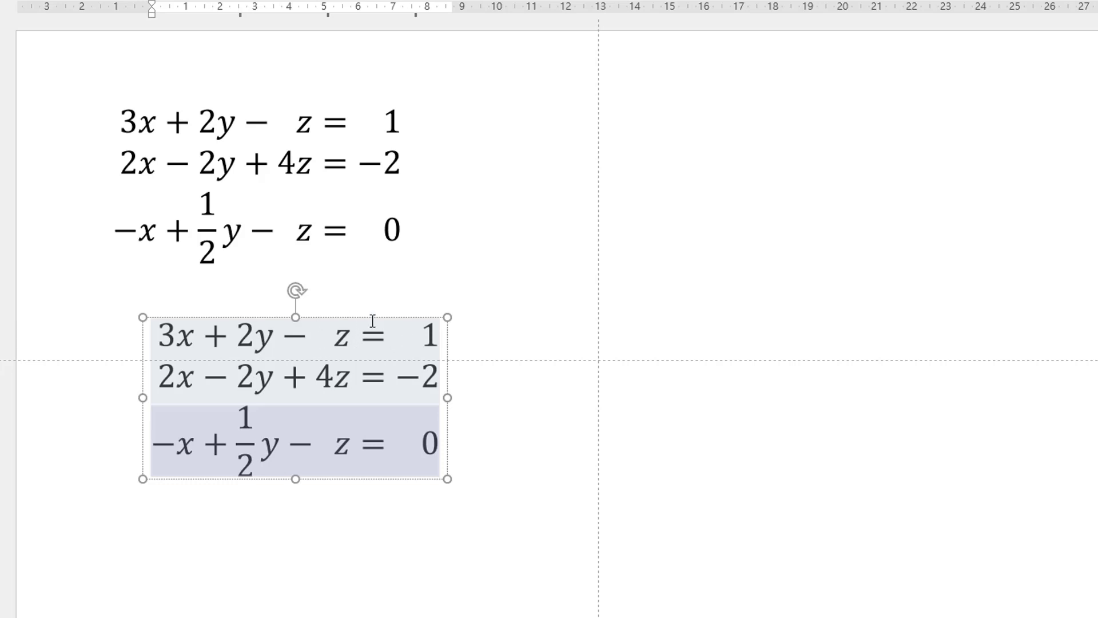
pyautogui.click(358, 544)
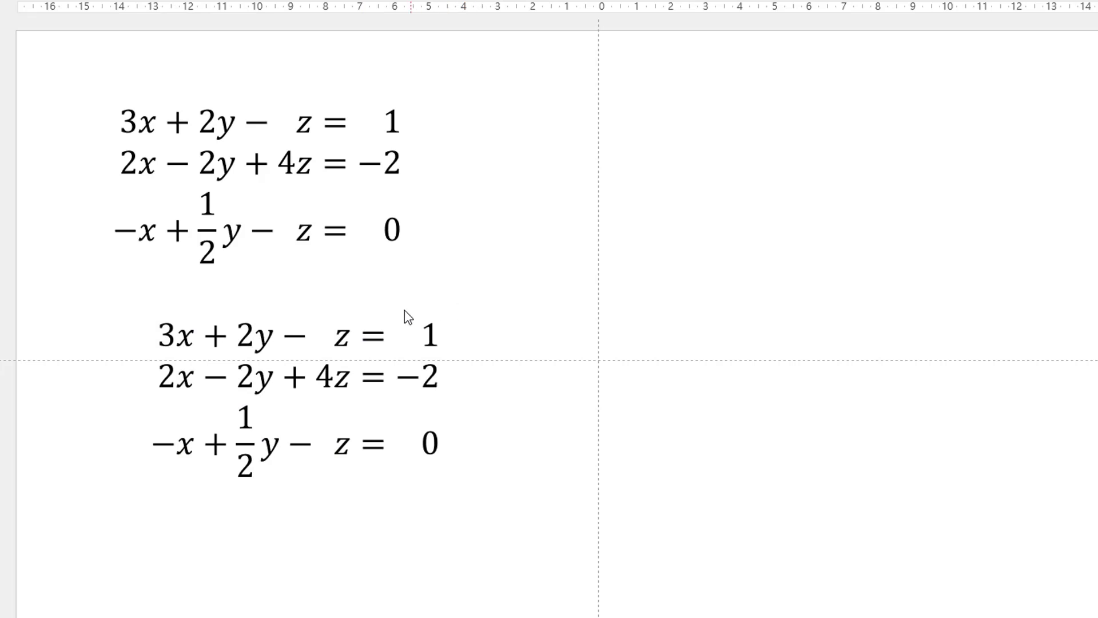